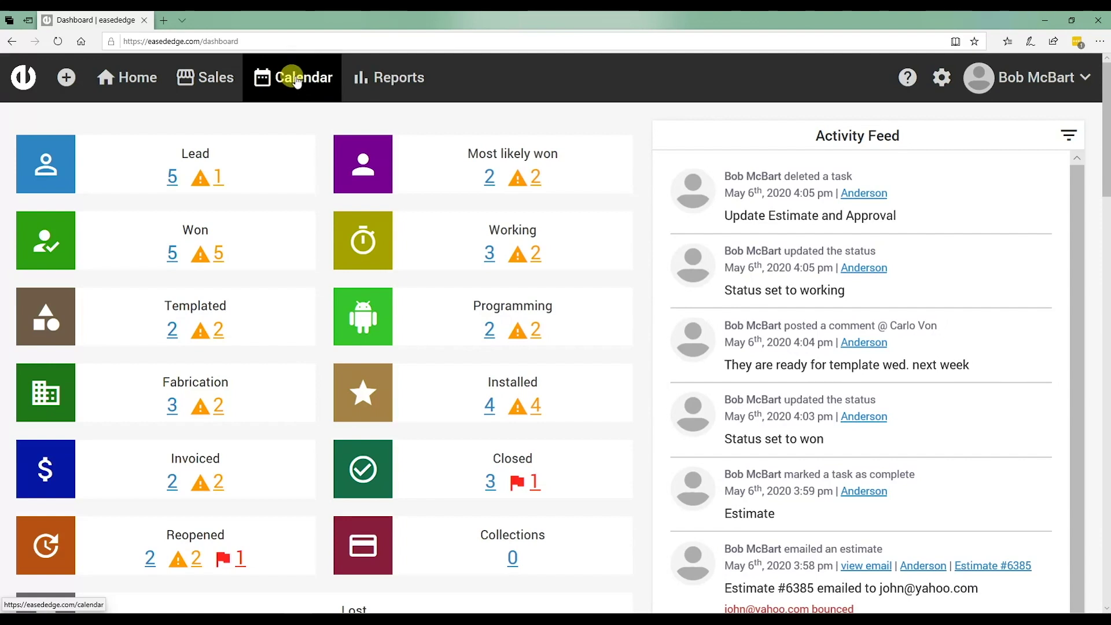
Open the calendar and examine the list of activity filters available for the May 4 – 9, 2020 week.
click(295, 79)
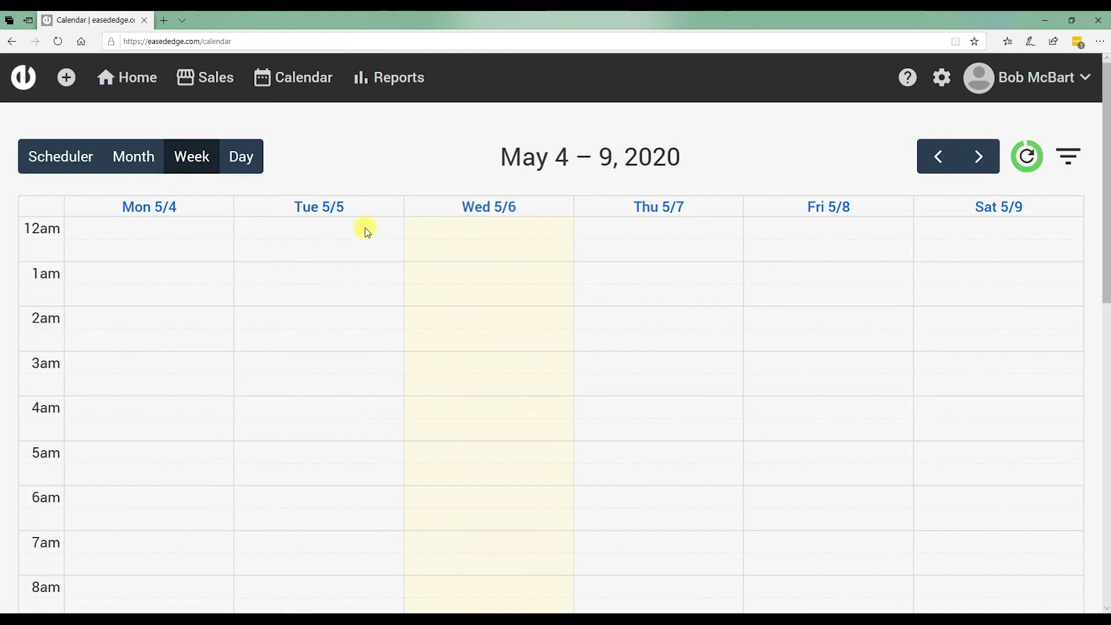
scroll(364, 227, down, 3)
scroll(365, 228, up, 3)
click(1070, 164)
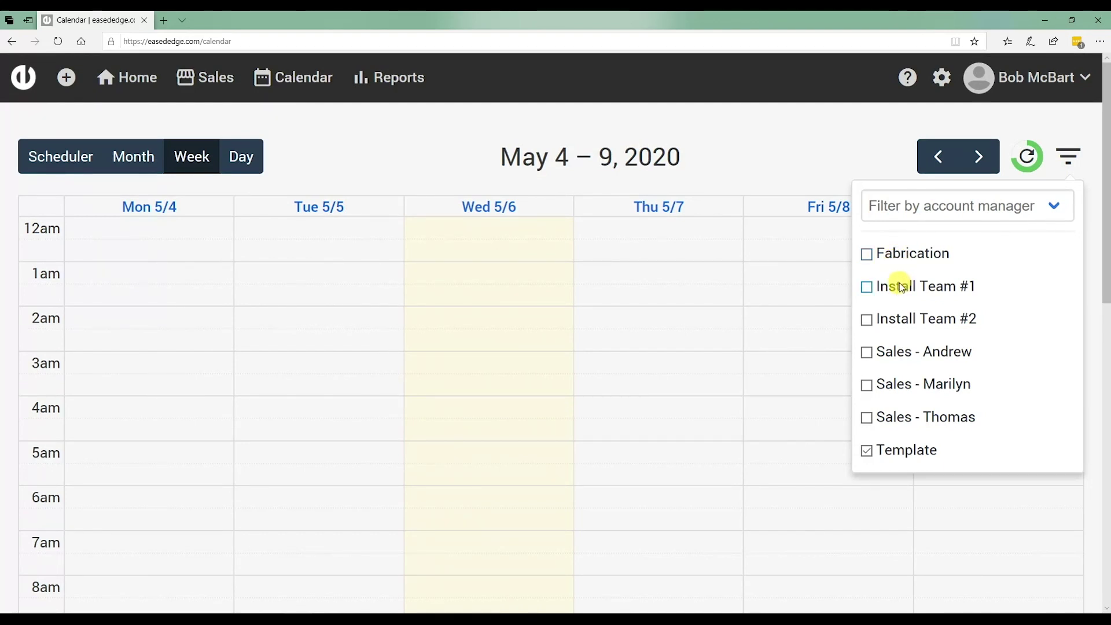
click(882, 152)
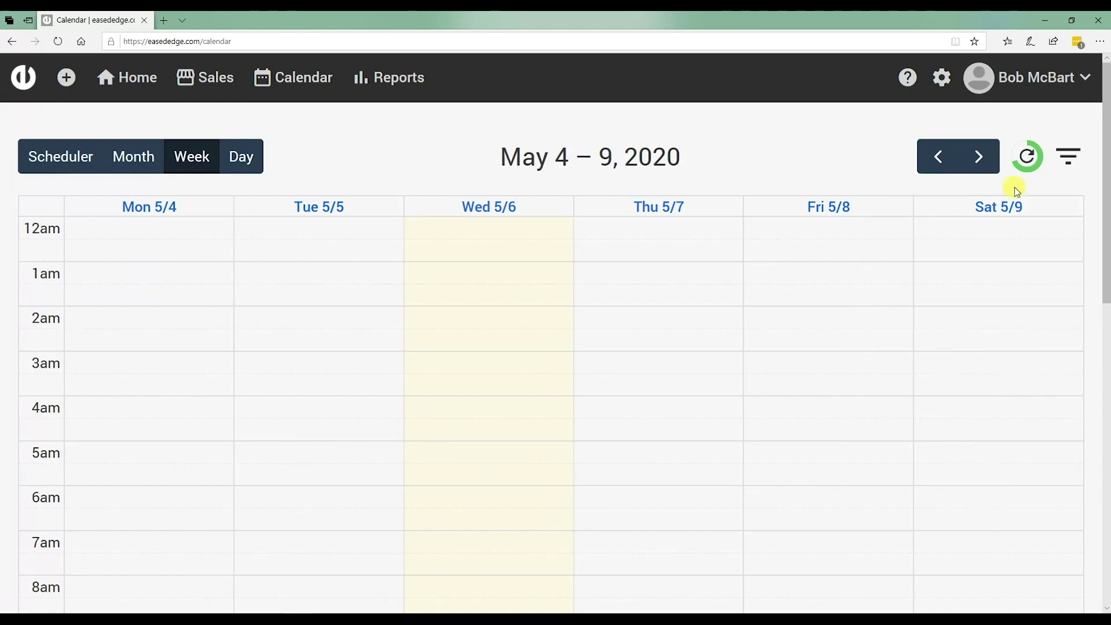
click(1073, 162)
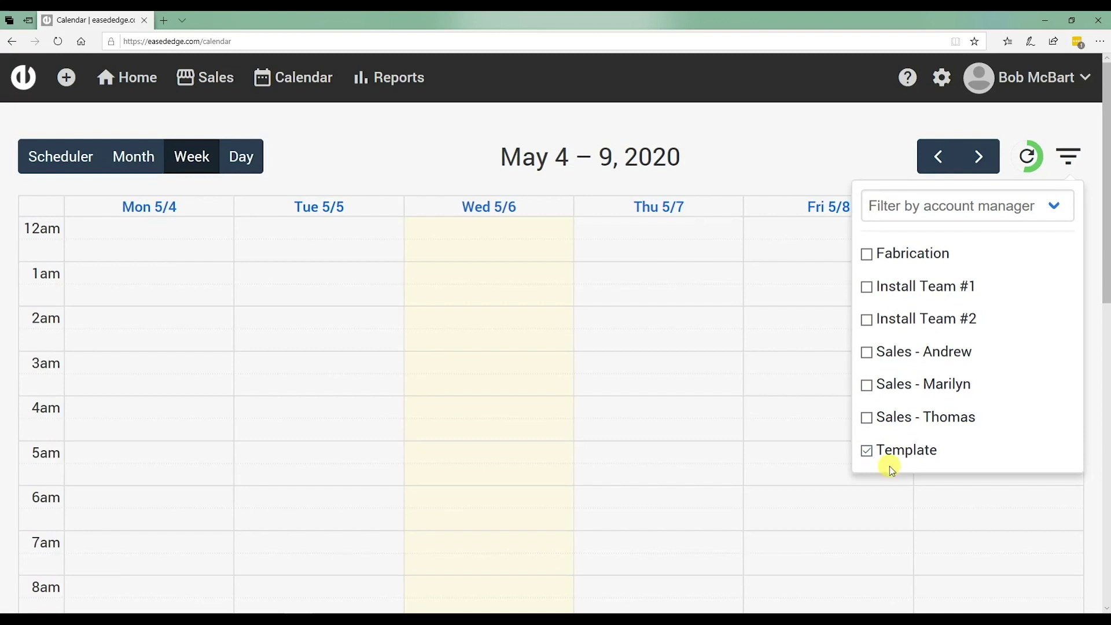
Advance the week view to May 11 – 16, 2020 and look over the Template appointments.
click(979, 156)
scroll(676, 304, down, 8)
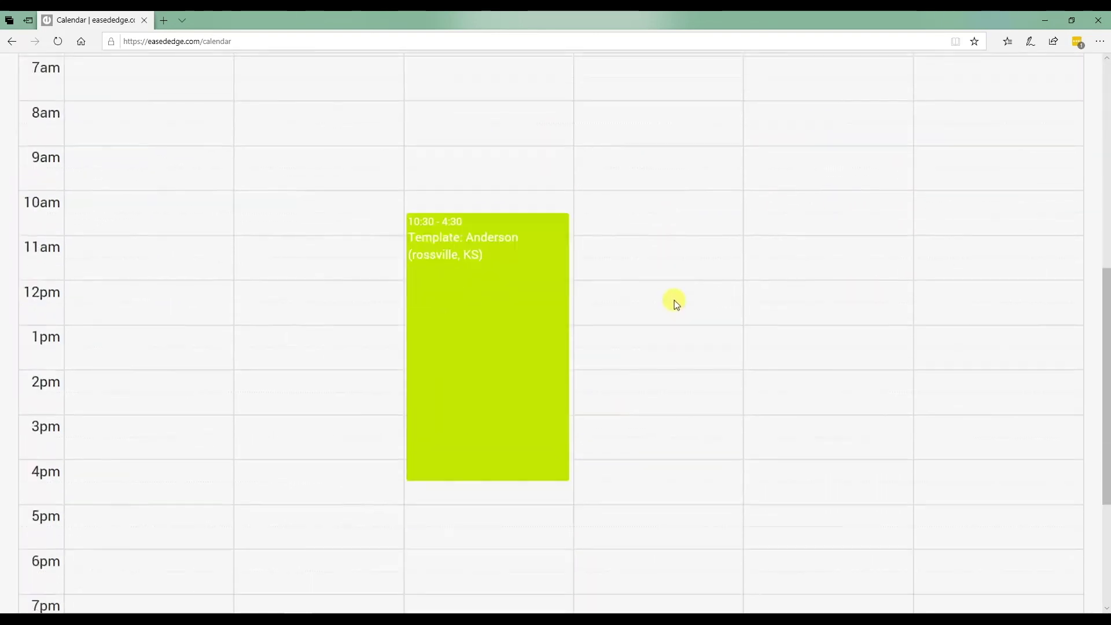
scroll(676, 303, up, 2)
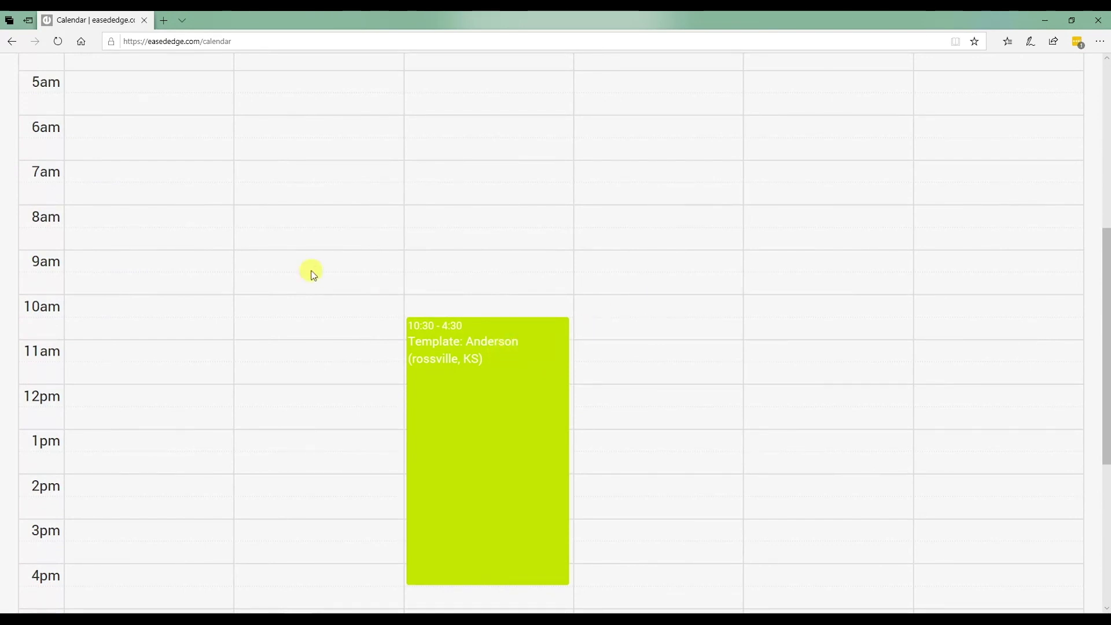
scroll(770, 334, up, 7)
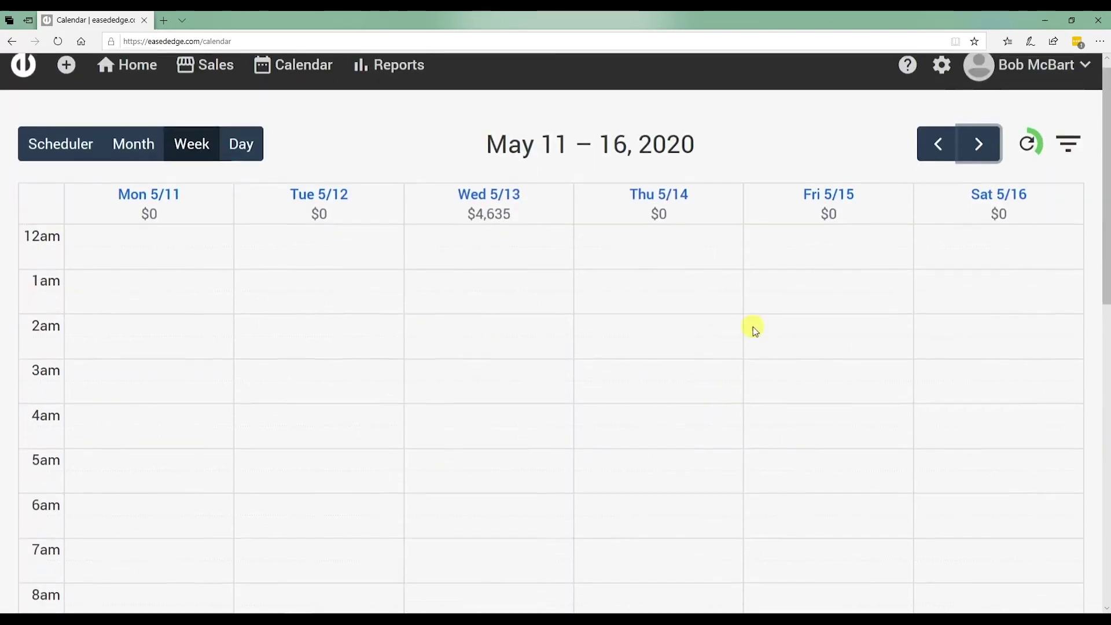
Filter the week by Install Team #1 and Install Team #2 instead of Template, and look through the hours of each day.
click(1069, 155)
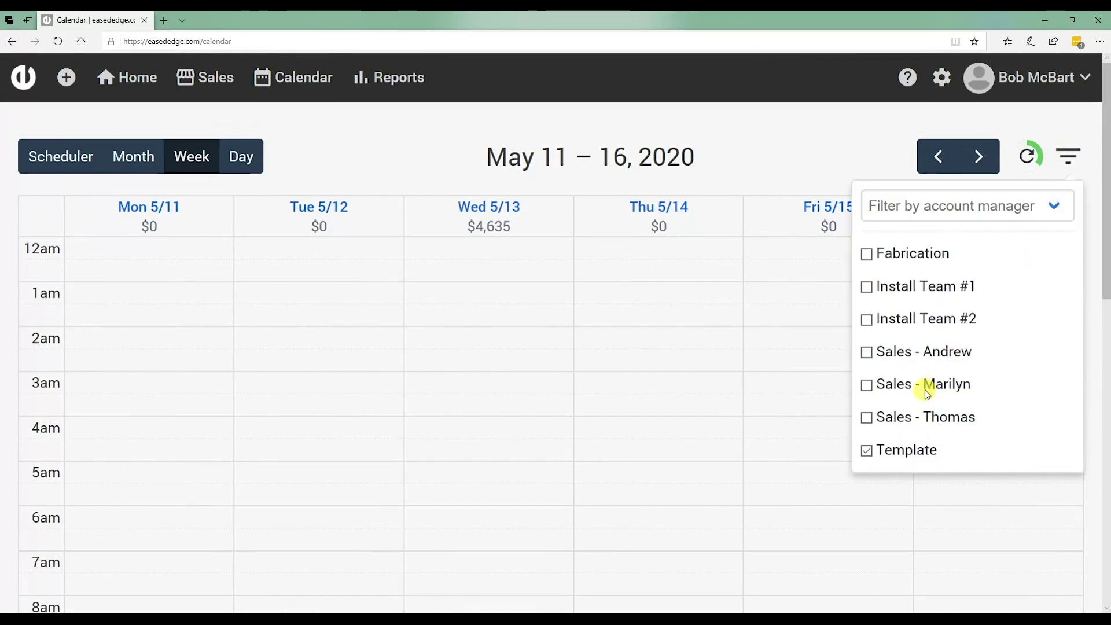
click(866, 450)
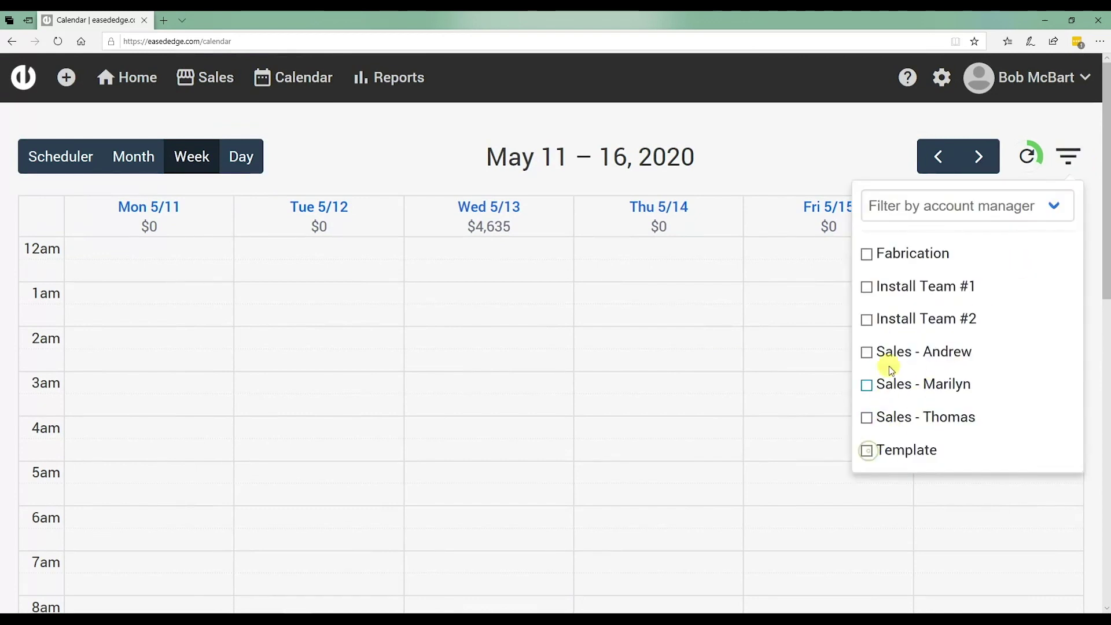
click(867, 320)
click(880, 151)
scroll(791, 191, down, 10)
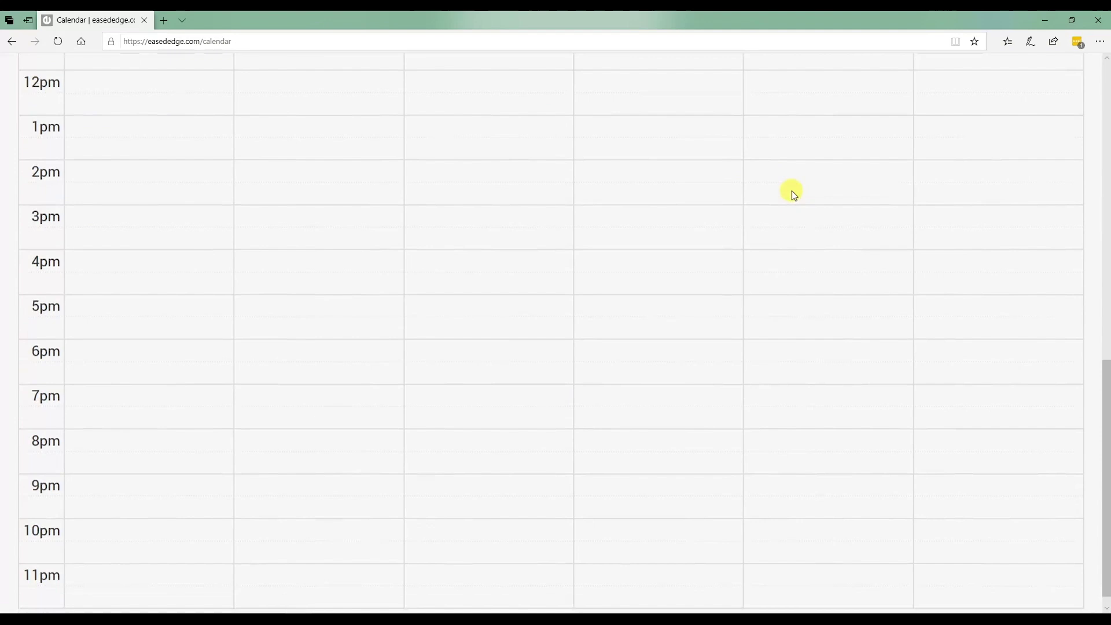
scroll(533, 363, up, 3)
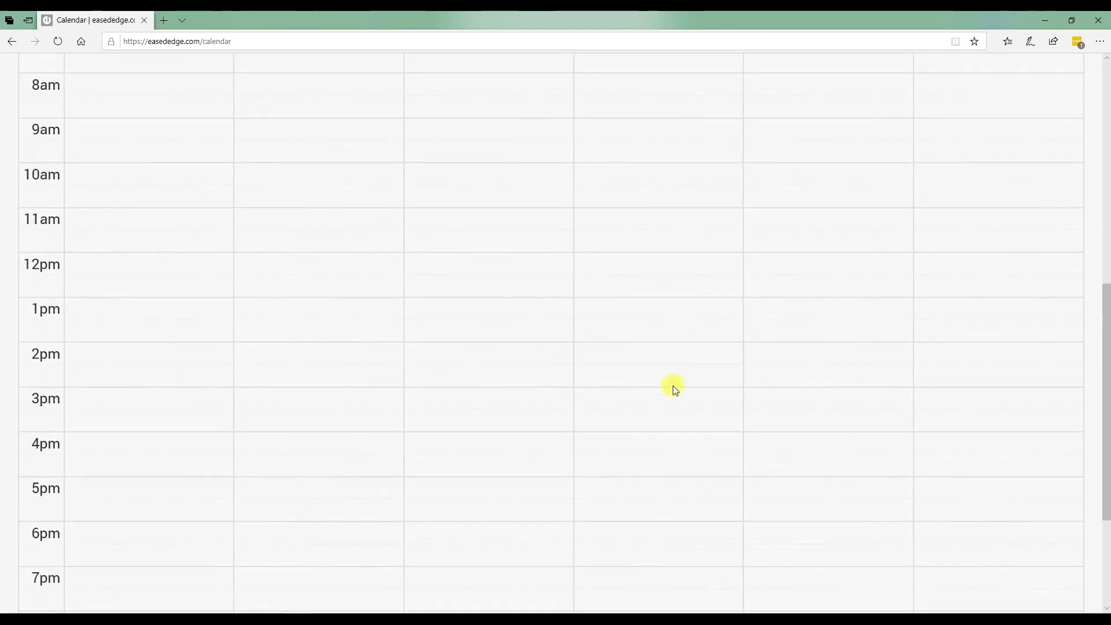
scroll(808, 359, up, 8)
Filter the May 11 – 16 week by Template only, excluding both install teams, and look over the appointments.
click(1071, 160)
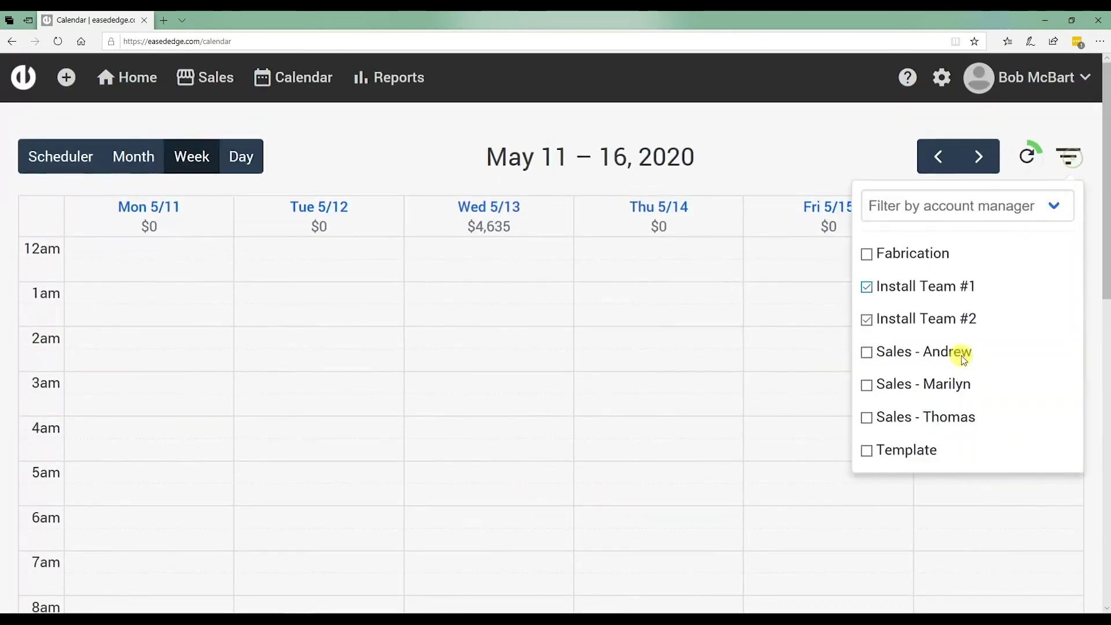
click(868, 451)
scroll(678, 324, down, 10)
scroll(680, 322, up, 6)
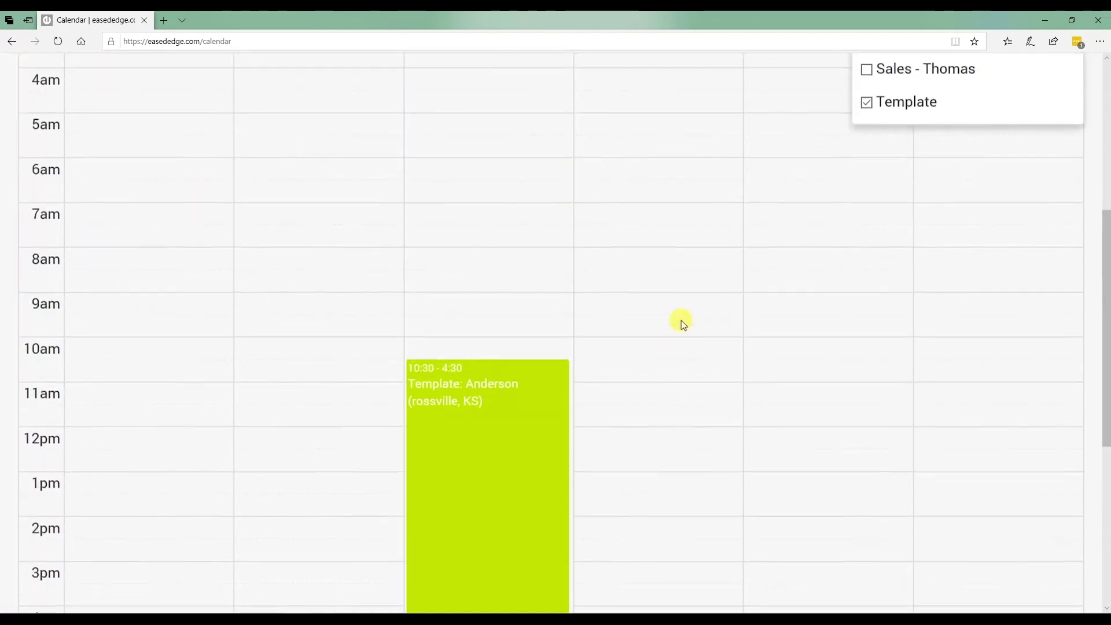
scroll(682, 320, up, 5)
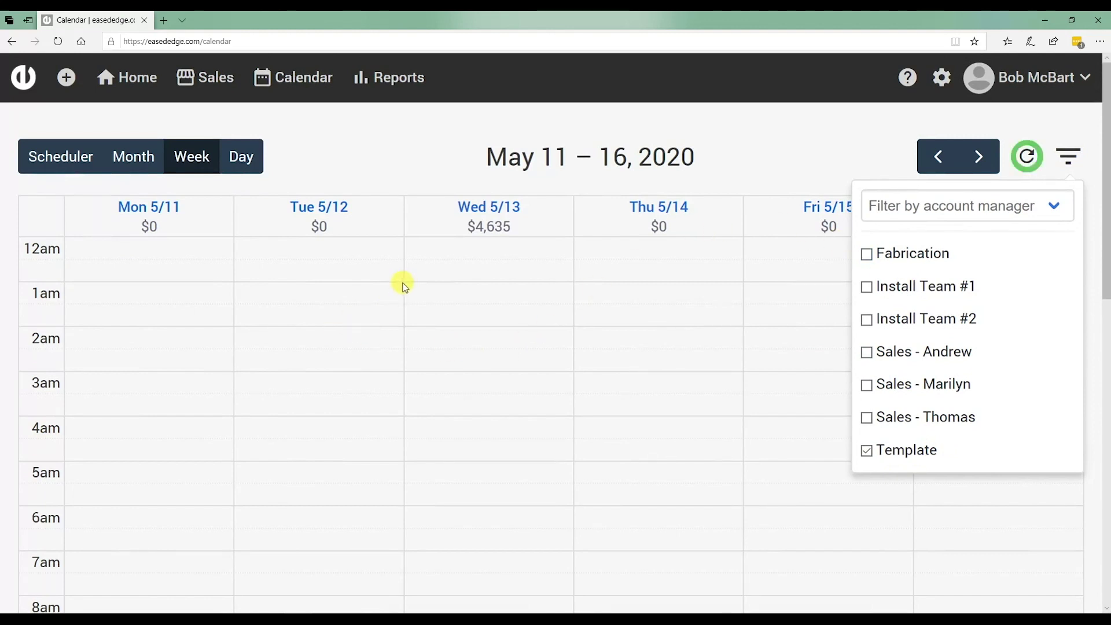
Switch to the Chrome window showing the easededge Reports page and open the calendar there.
key(alt+Tab)
key(alt+Tab)
key(alt+Tab)
key(alt+Tab)
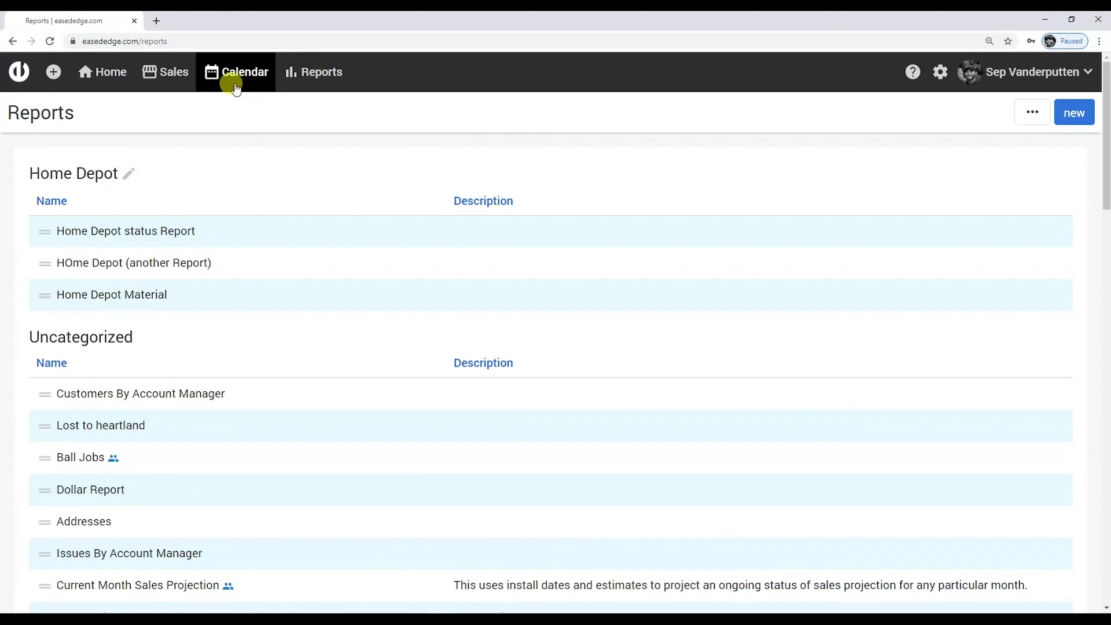
click(237, 89)
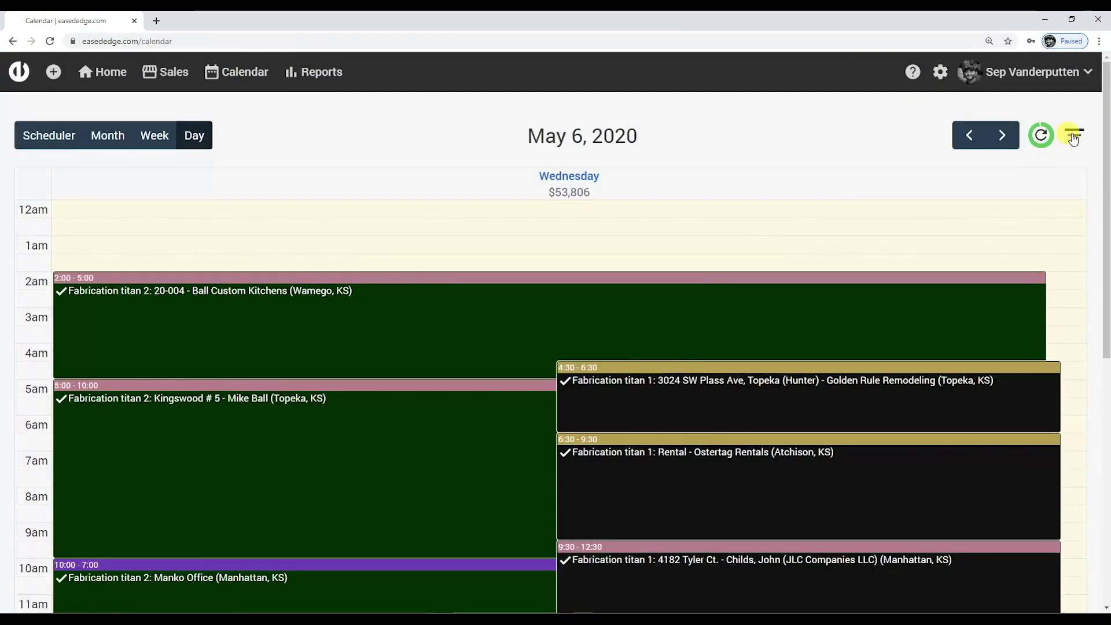
Remove the Fabrication titan 1 and Fabrication titan 2 filters from the day view and look over all activities of May 6, 2020.
click(1074, 135)
click(936, 240)
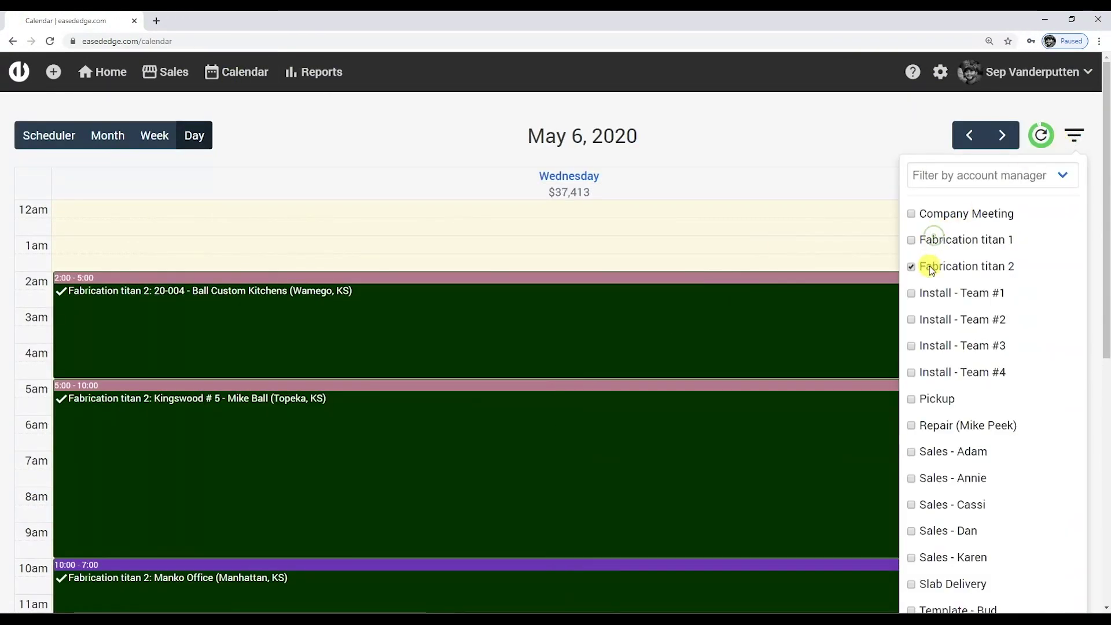
click(932, 266)
click(838, 139)
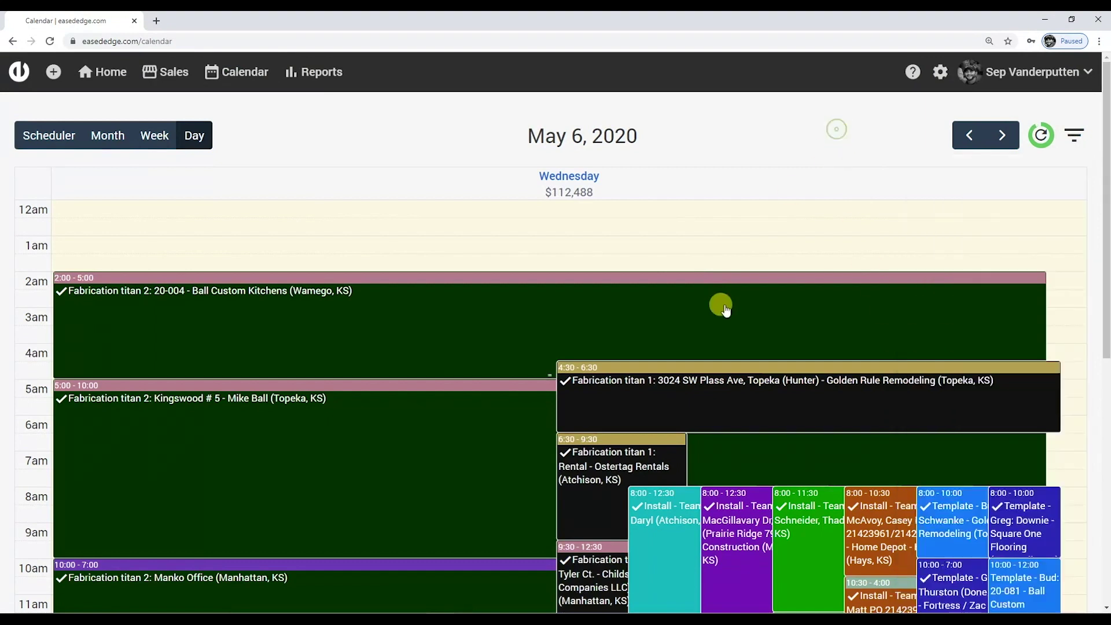
scroll(730, 297, down, 7)
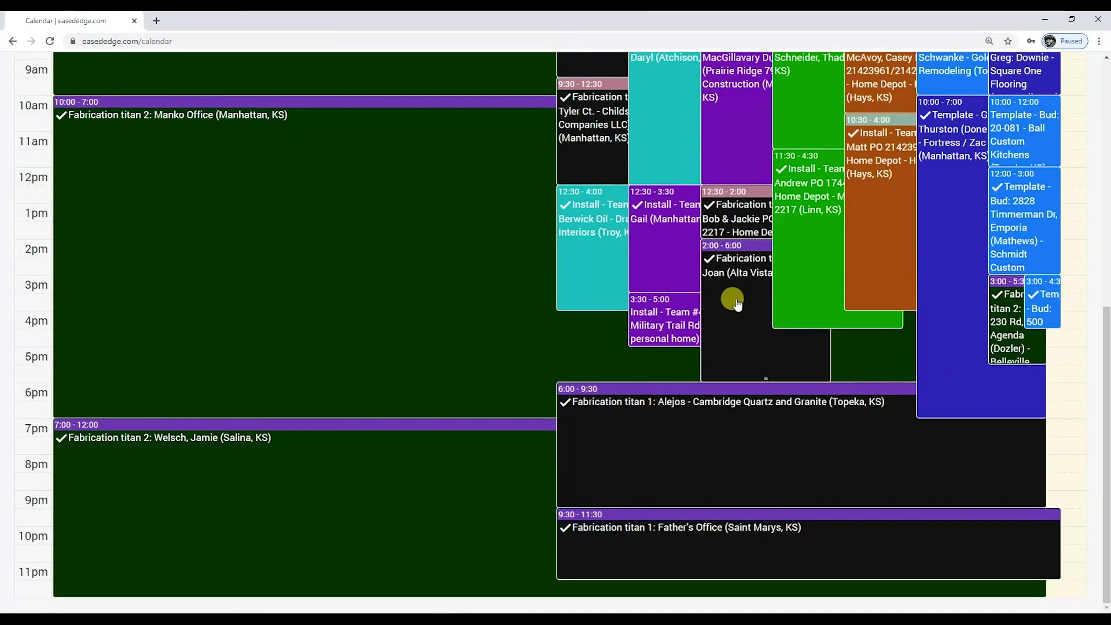
scroll(724, 307, up, 3)
scroll(698, 307, up, 3)
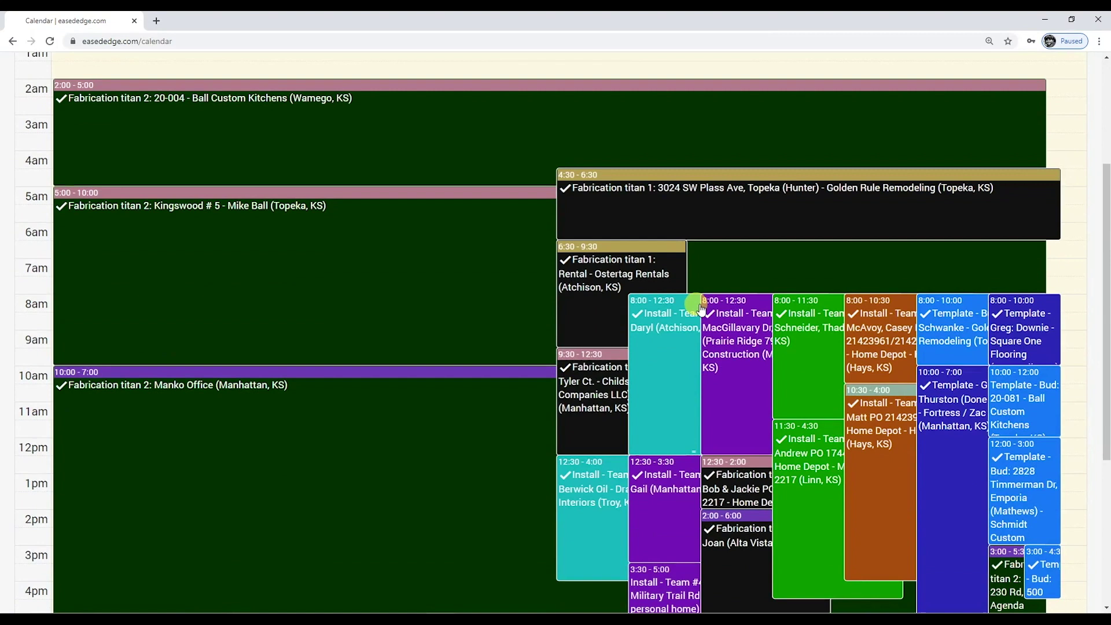
scroll(732, 284, up, 3)
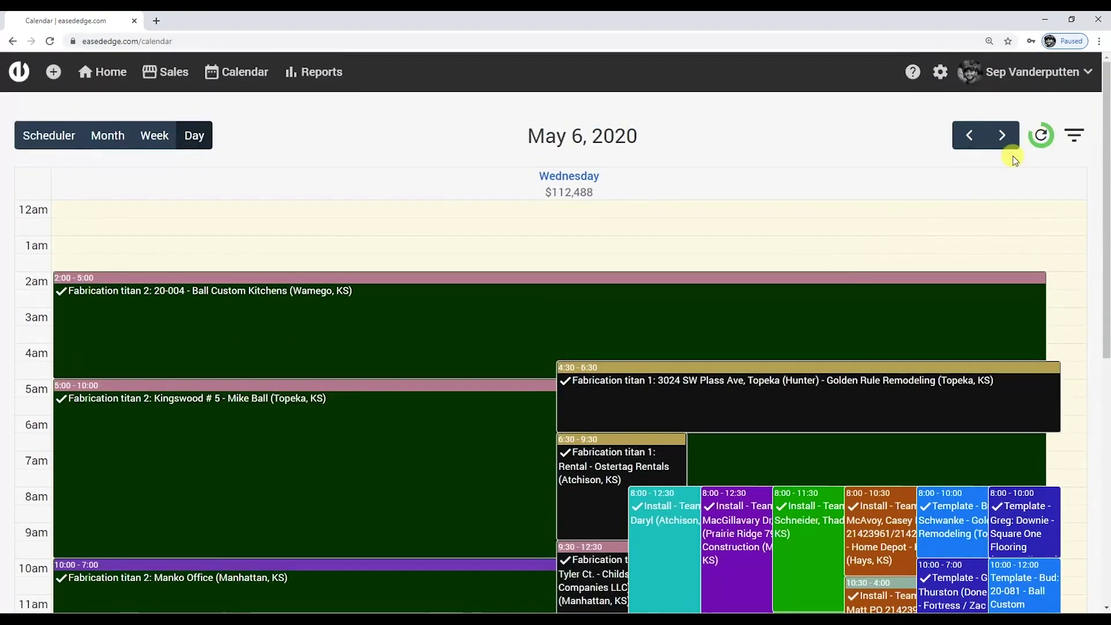
Filter the May 6, 2020 day view by Install - Team #1, #2, #3 and #4 and look over their appointments.
click(1074, 135)
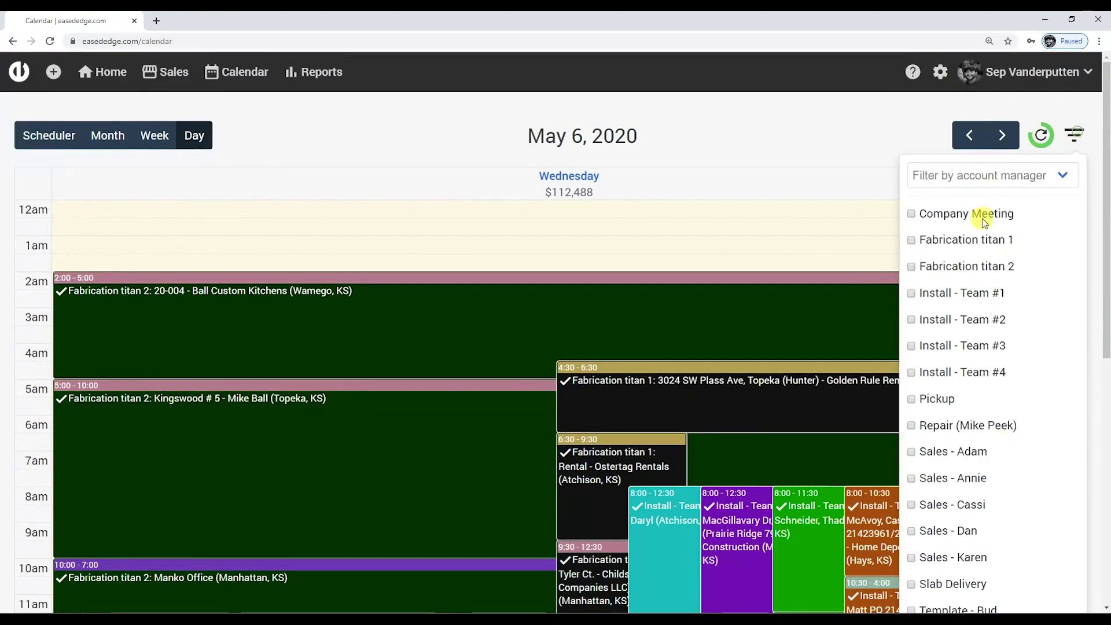
click(949, 293)
click(928, 323)
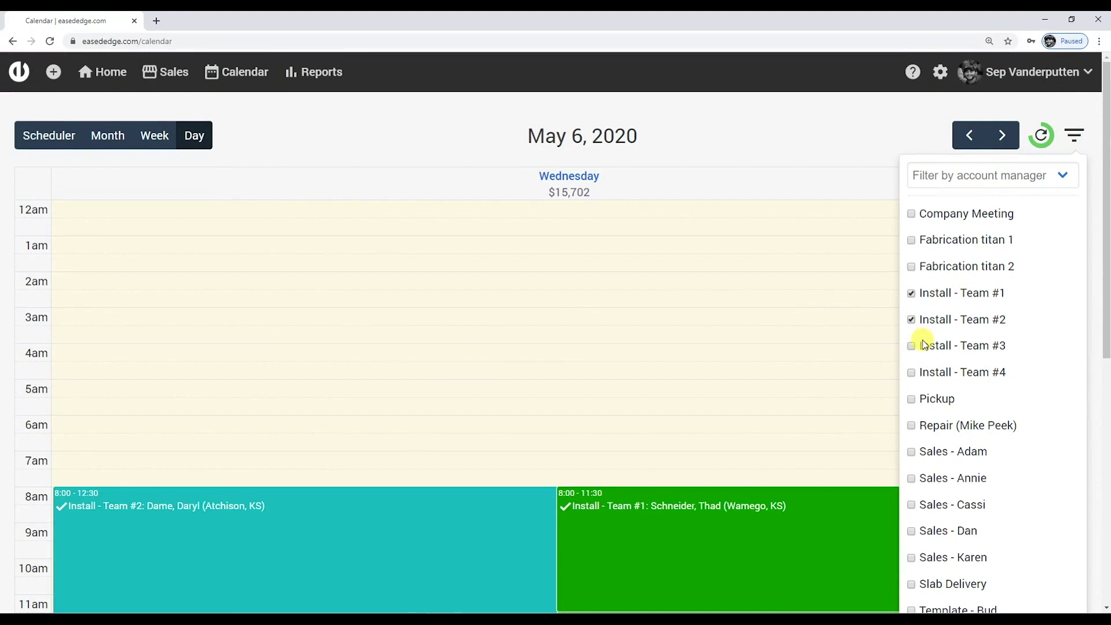
click(923, 345)
click(926, 372)
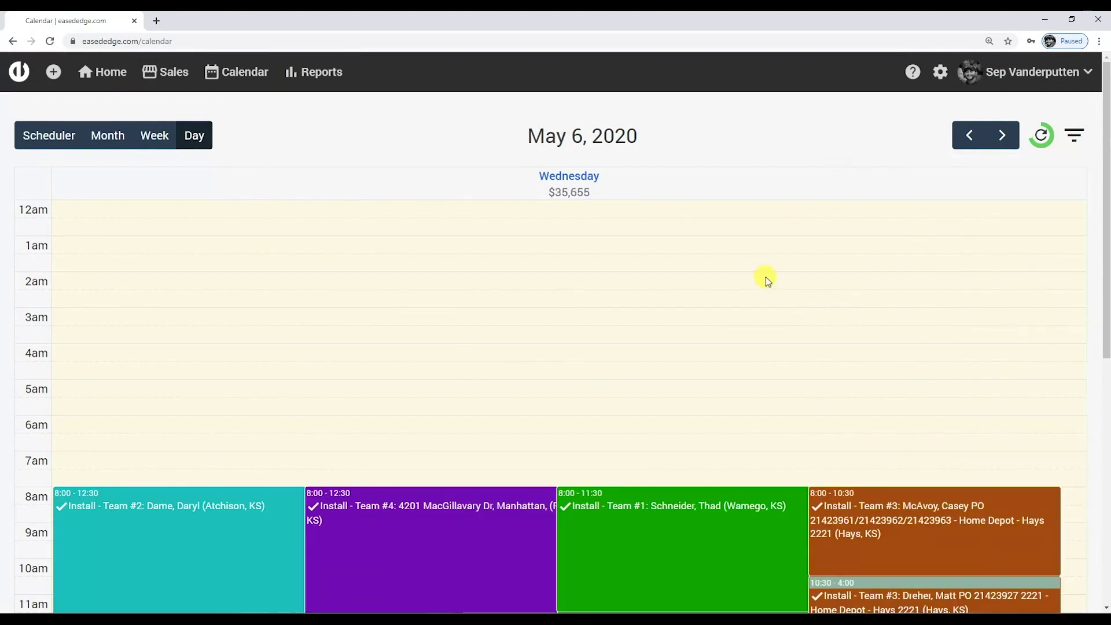
scroll(765, 280, down, 5)
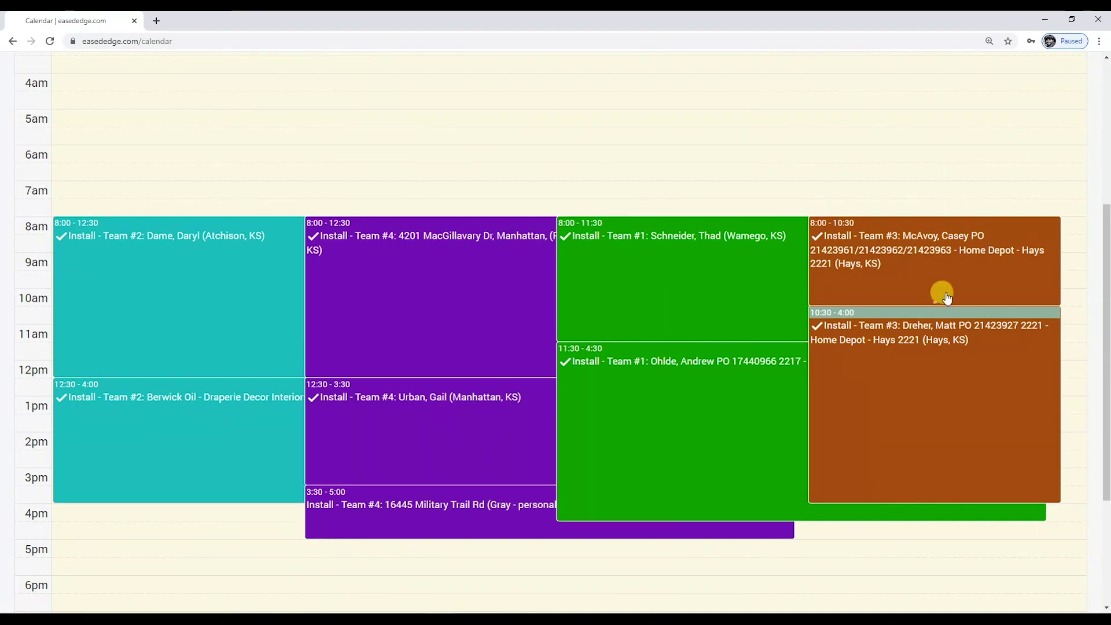
scroll(848, 391, up, 5)
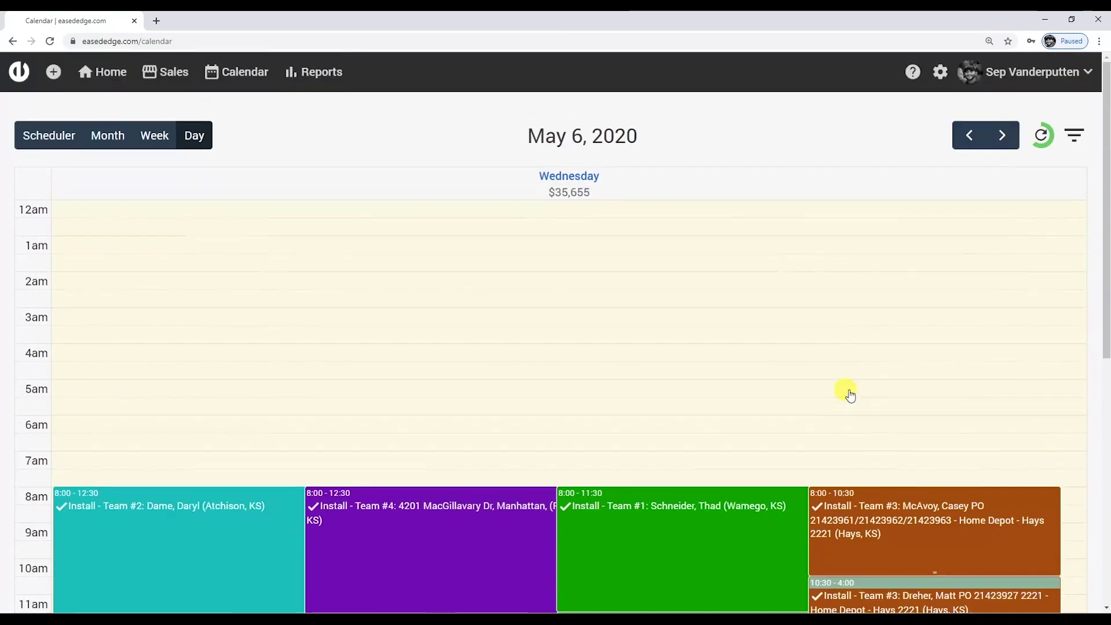
View the filtered install appointments by week and by month, looking through May 2020.
click(152, 146)
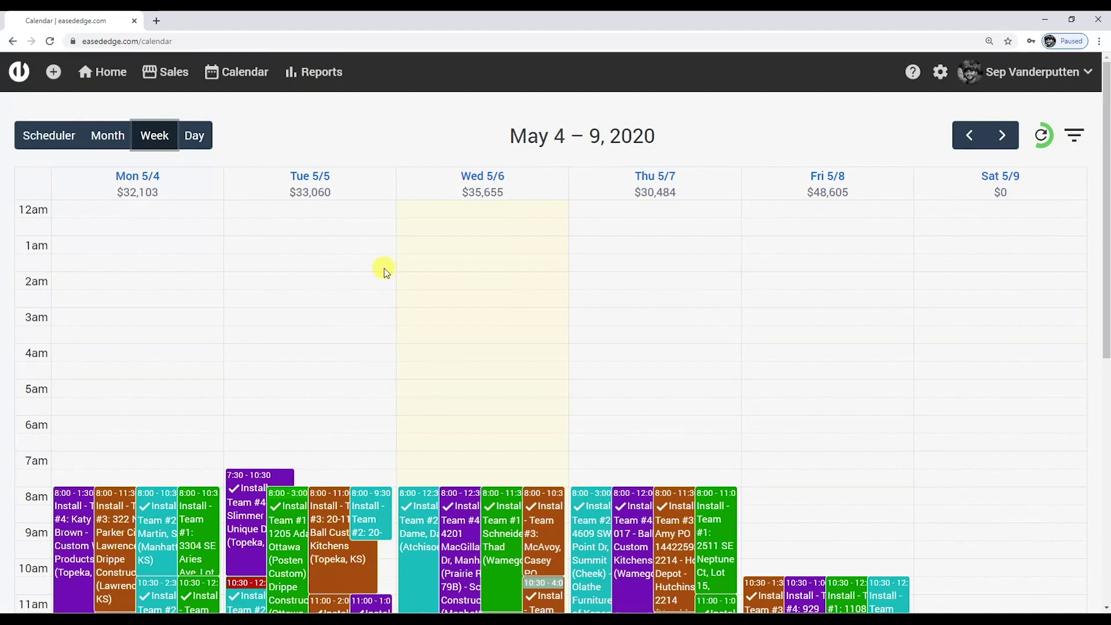
click(105, 139)
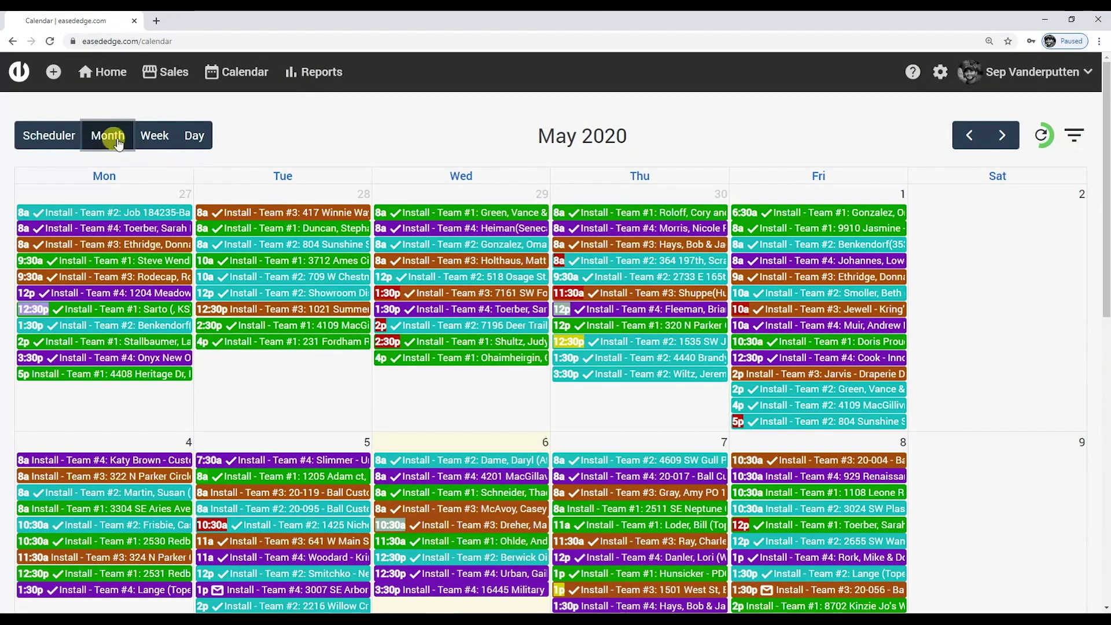
scroll(368, 148, down, 5)
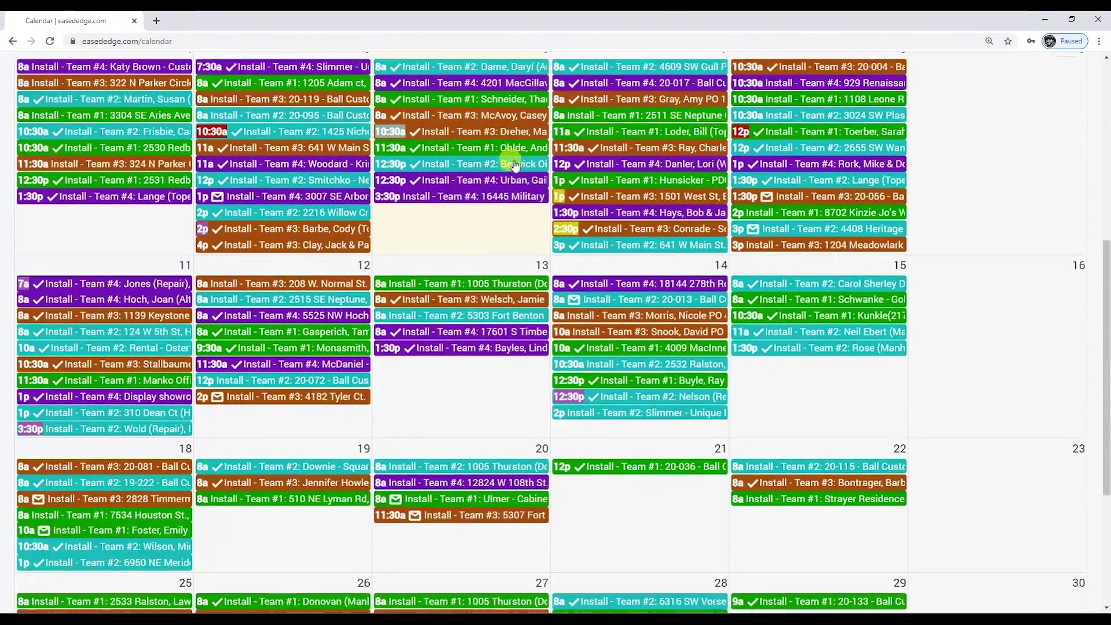
scroll(369, 148, up, 5)
Show the installs in the Scheduler view and widen the Account column until the full account names fit.
click(48, 134)
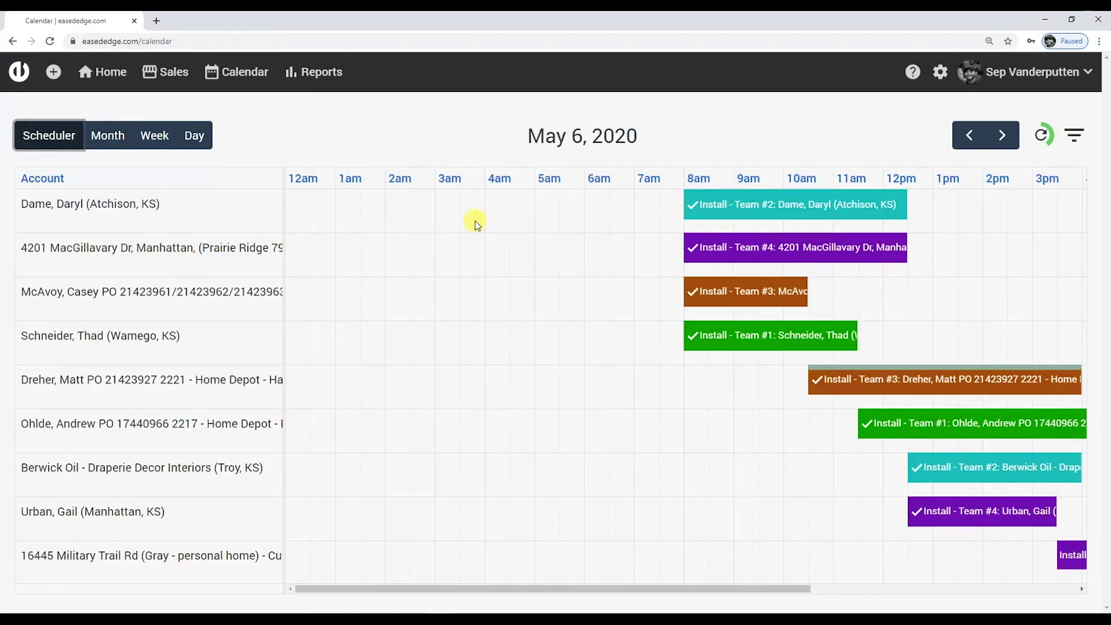
drag(278, 214, 544, 241)
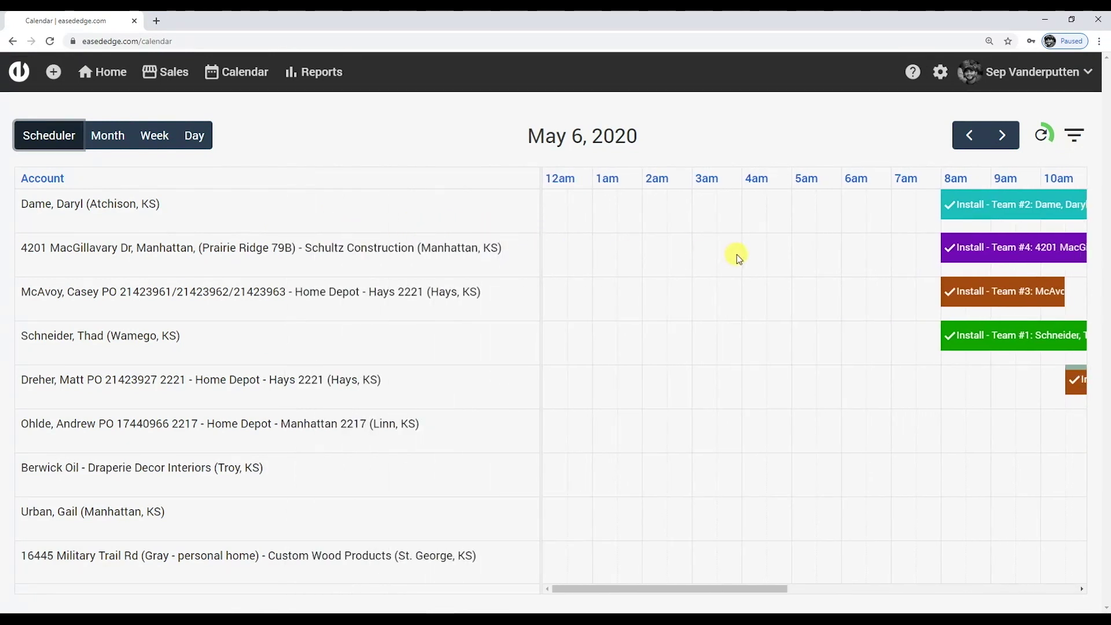
Return the calendar to the week view and look over the installs of May 4 – 9, 2020.
click(149, 140)
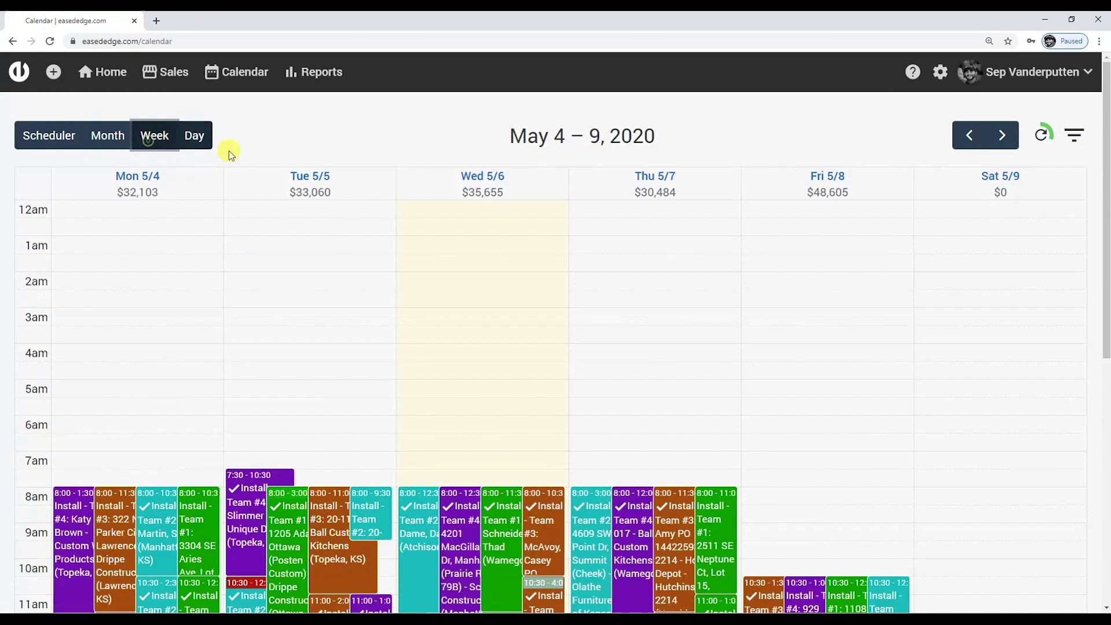
scroll(622, 312, down, 5)
scroll(634, 312, up, 6)
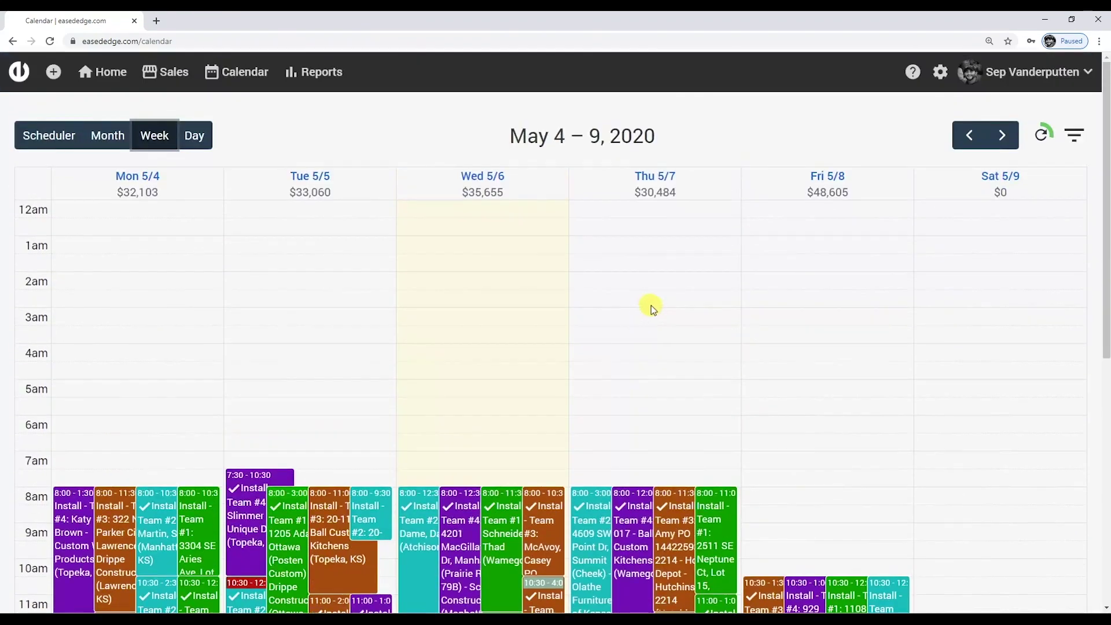
Move the week view back eight weeks from May 4 – 9, 2020 and look over that week's install appointments.
click(957, 148)
click(957, 148)
click(957, 148)
click(958, 148)
click(958, 148)
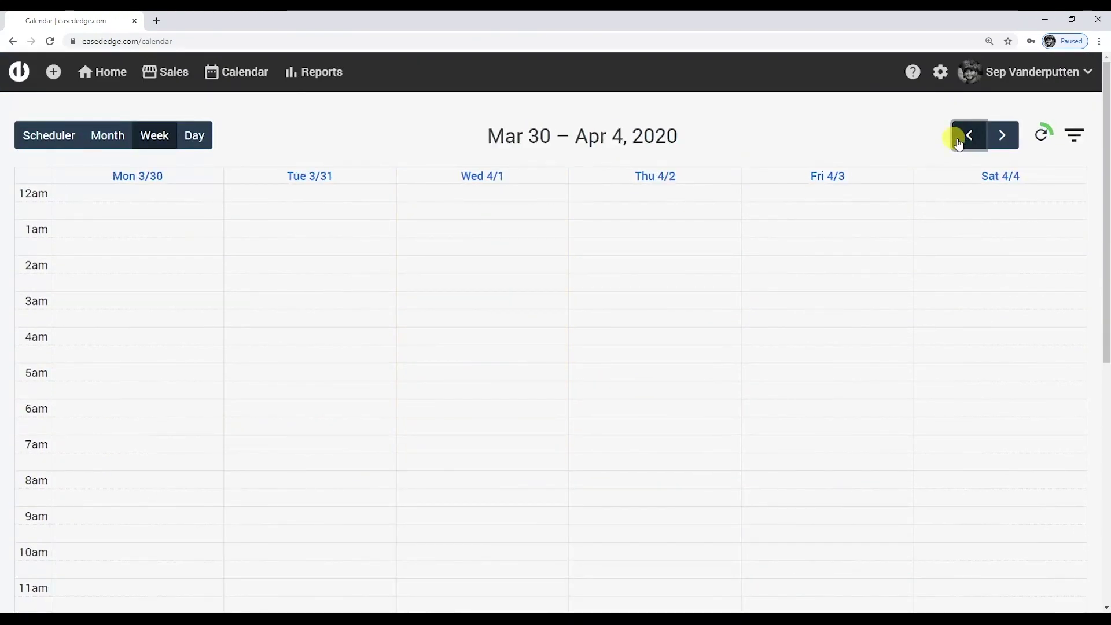
click(957, 148)
click(957, 149)
click(957, 148)
scroll(779, 318, down, 5)
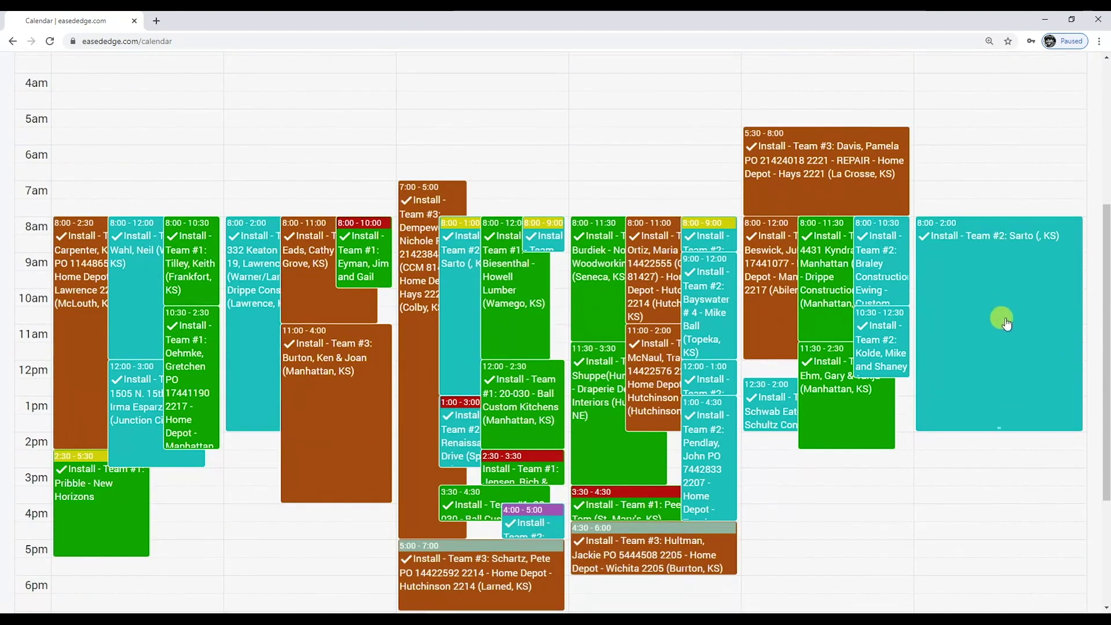
Reschedule the Team #2 install on Saturday, March 14 to 6:00 – 10:00, shortening it to four hours.
drag(1006, 328, 877, 499)
drag(1004, 368, 979, 255)
drag(1002, 359, 972, 303)
scroll(961, 294, up, 1)
scroll(962, 296, up, 3)
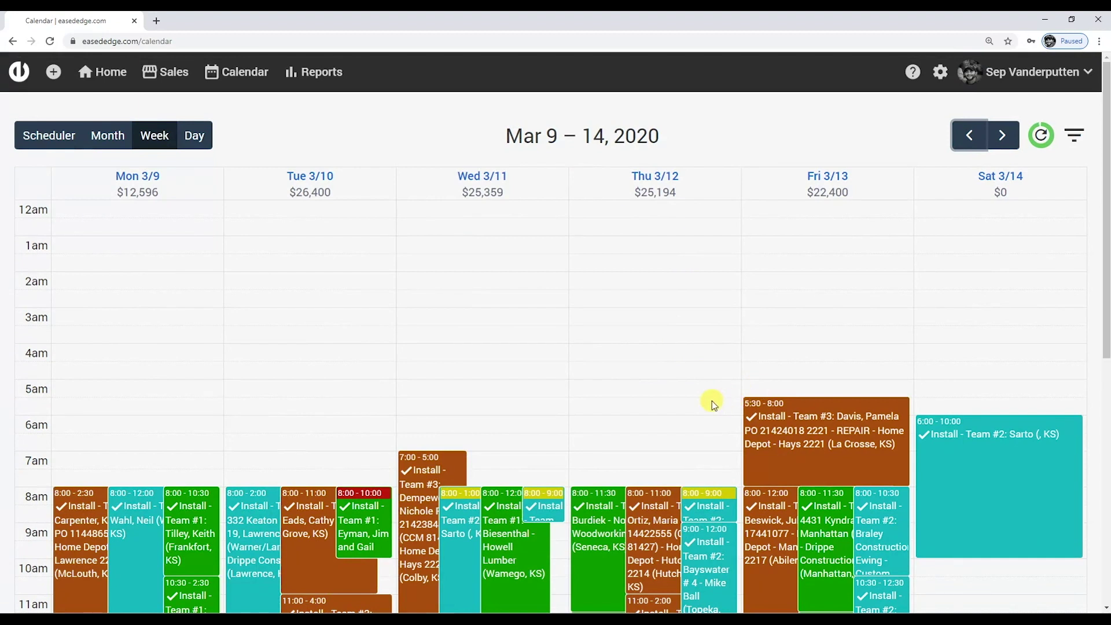
Move the Team #2 install on Saturday, March 14 to the 8:00 – 12:00 slot.
scroll(963, 476, down, 2)
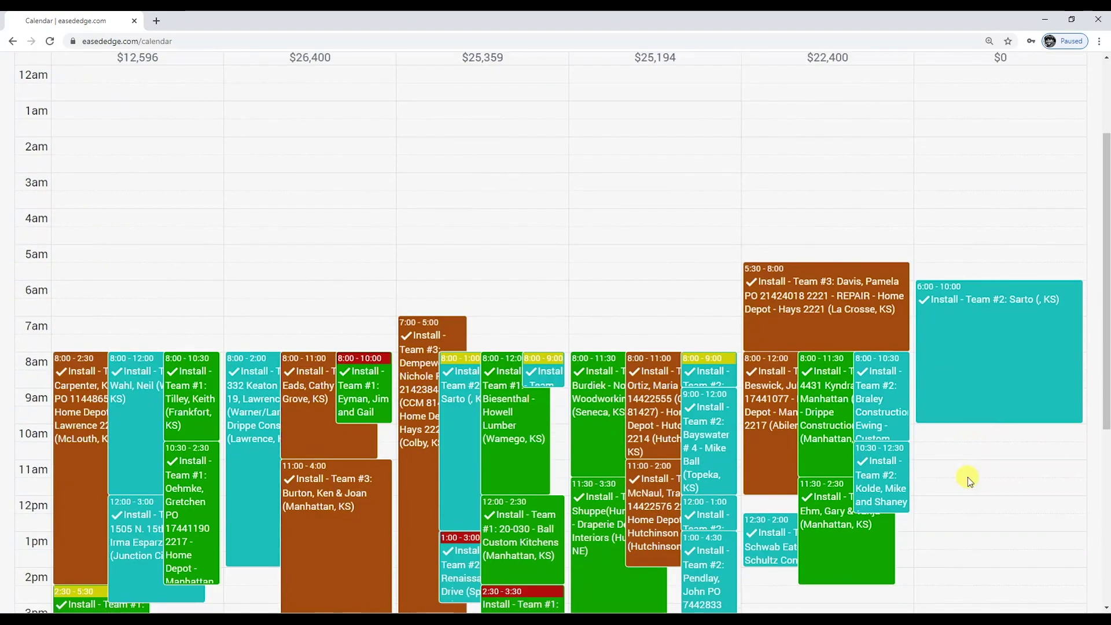
drag(980, 342, 984, 416)
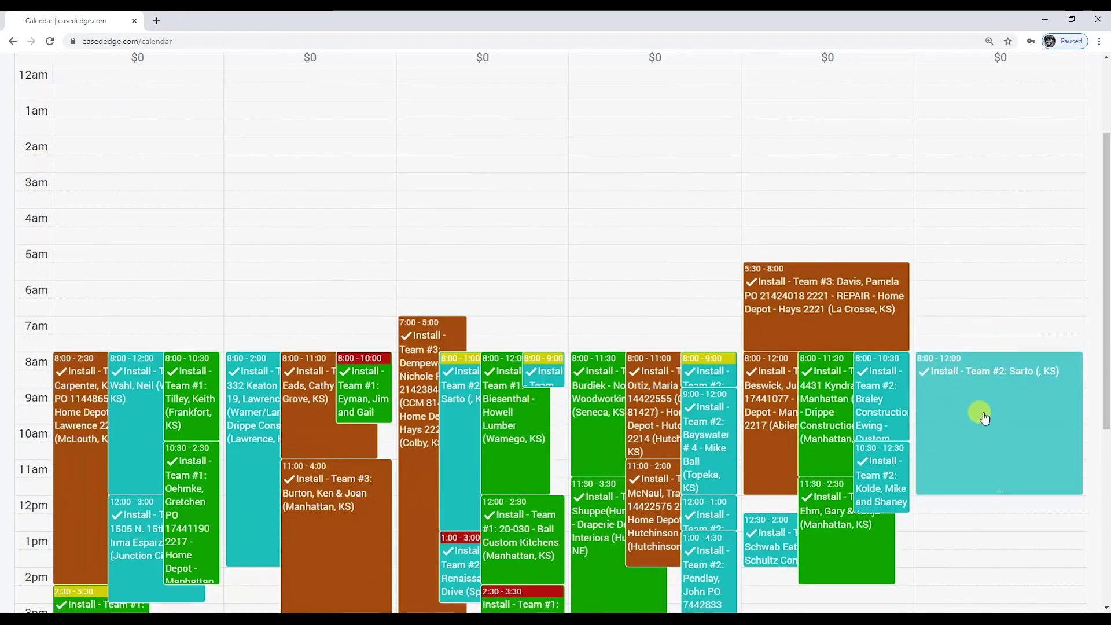
scroll(983, 412, down, 2)
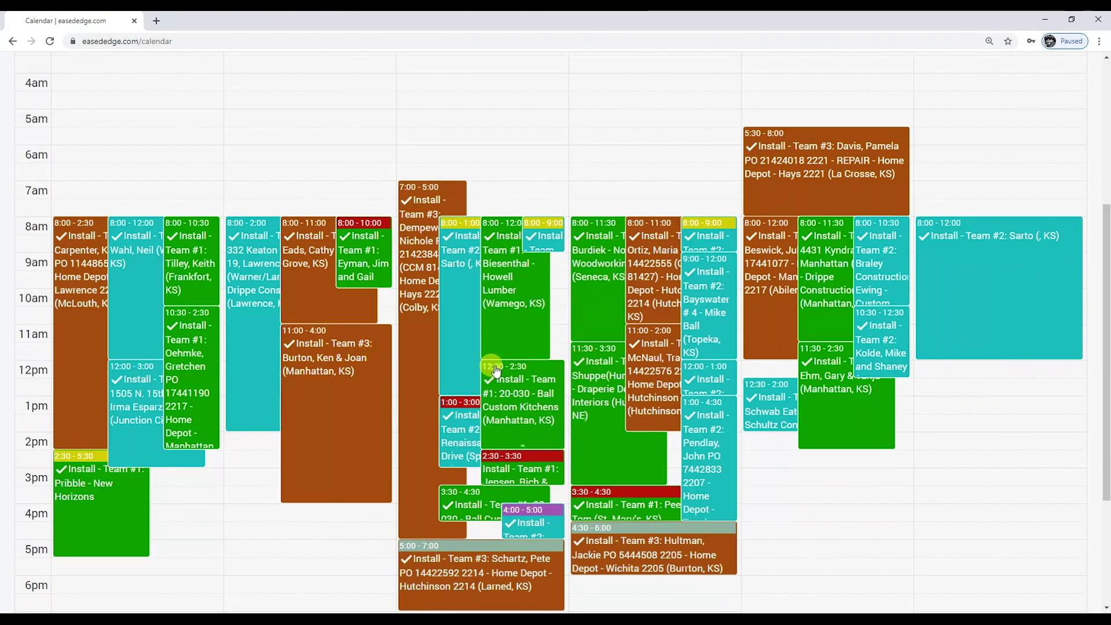
scroll(417, 288, up, 2)
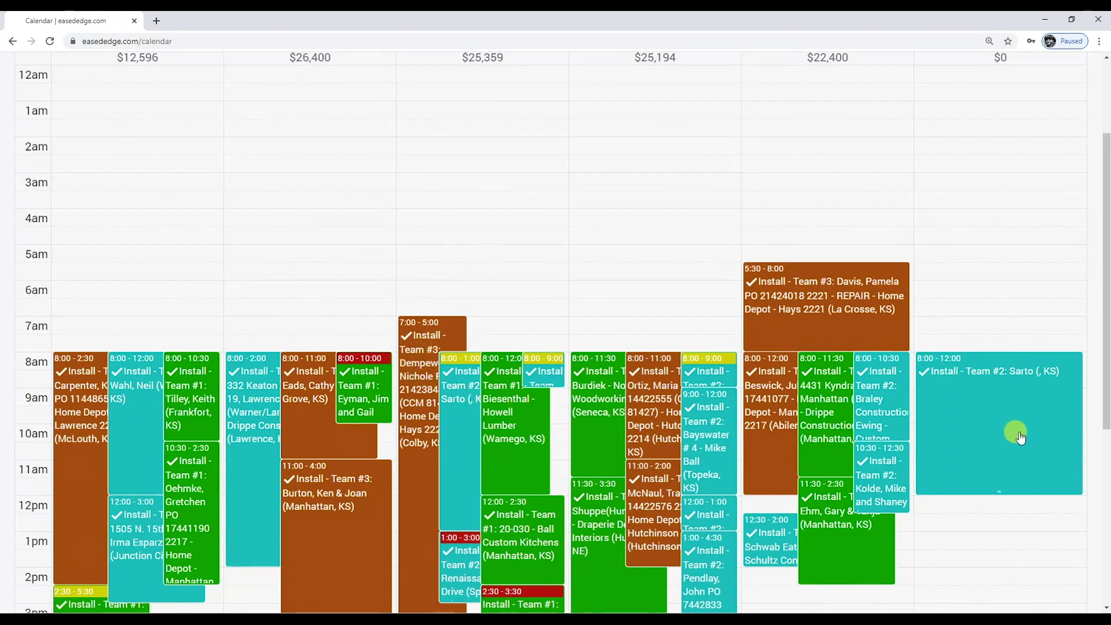
Move the Saturday, March 14 Team #2 install to 9:30 – 1:30 and review its event details.
drag(998, 424, 993, 470)
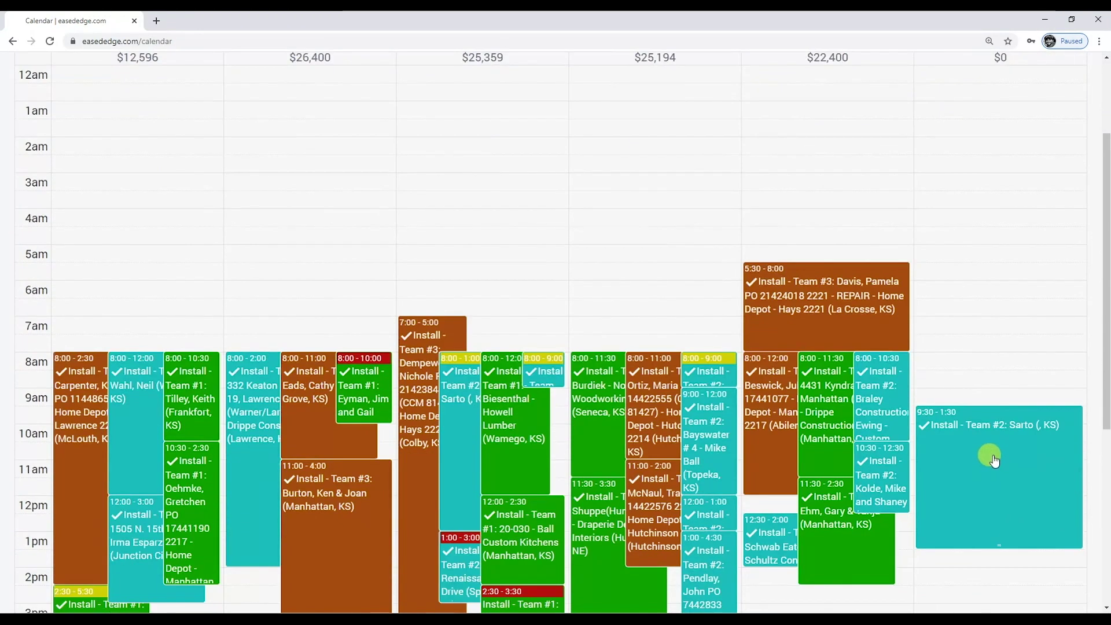
click(995, 461)
scroll(843, 384, down, 3)
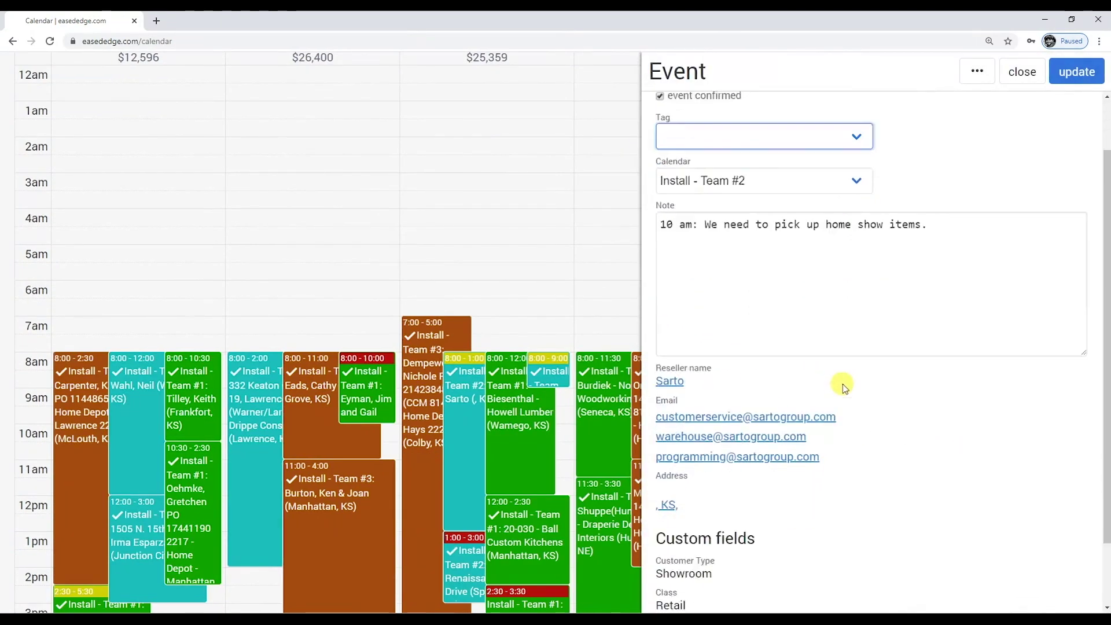
scroll(894, 355, up, 3)
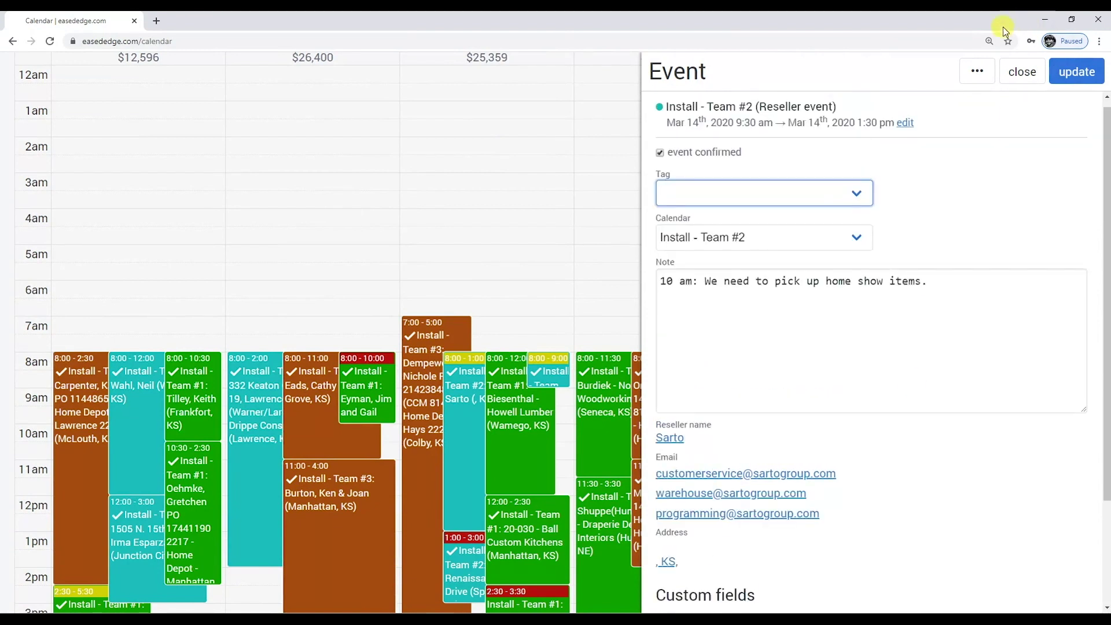
click(1022, 72)
Open the Thursday, March 12 Team #1 install of 8:00 – 11:30 and review its note, related events and estimate products.
click(585, 388)
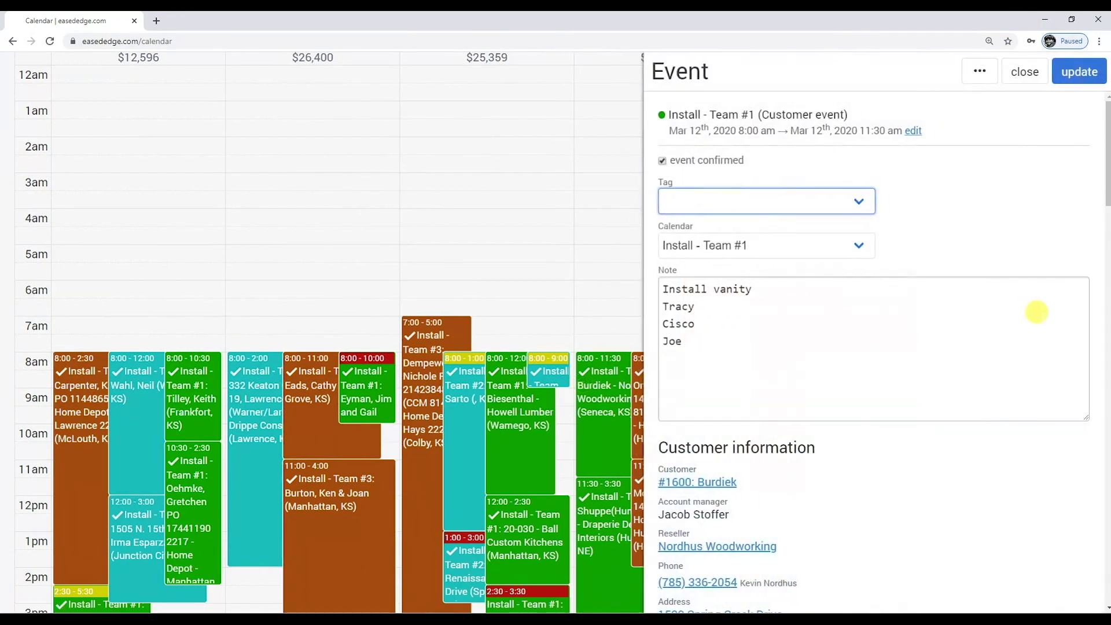
scroll(1037, 310, down, 8)
scroll(1042, 317, down, 7)
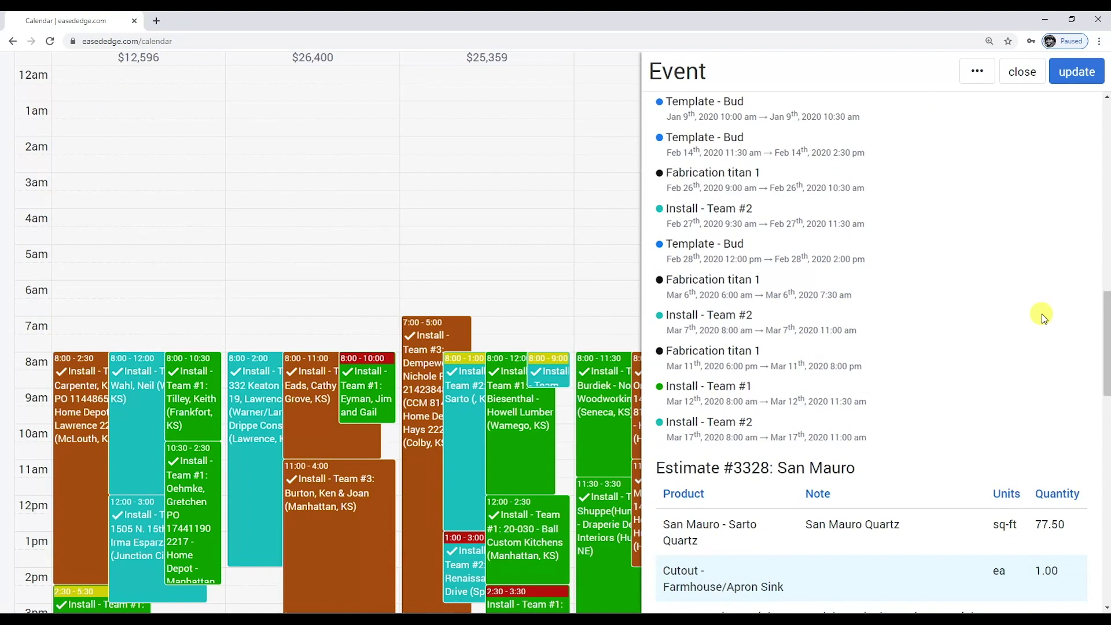
scroll(1042, 316, down, 12)
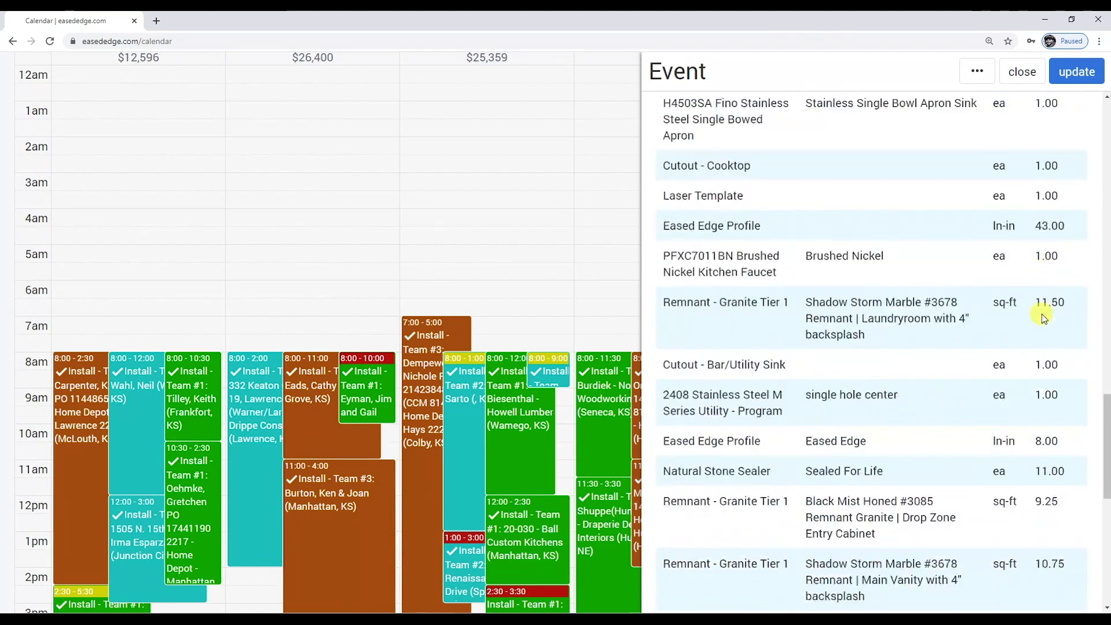
scroll(1033, 310, up, 20)
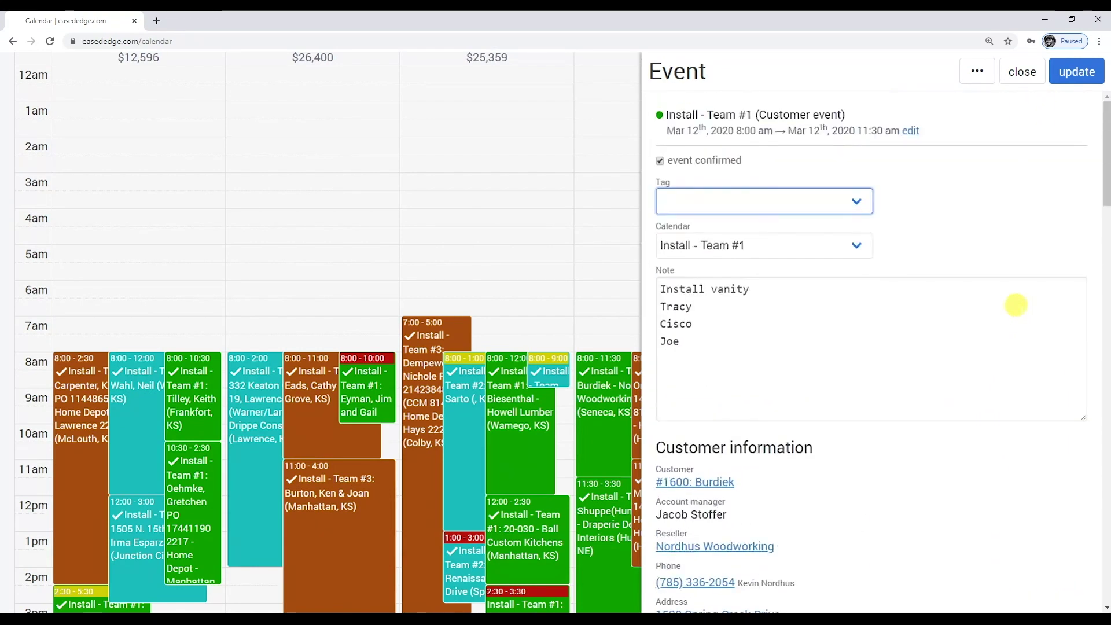
Open the customer's record from the install event and look over its details, tasks and activity history.
click(718, 486)
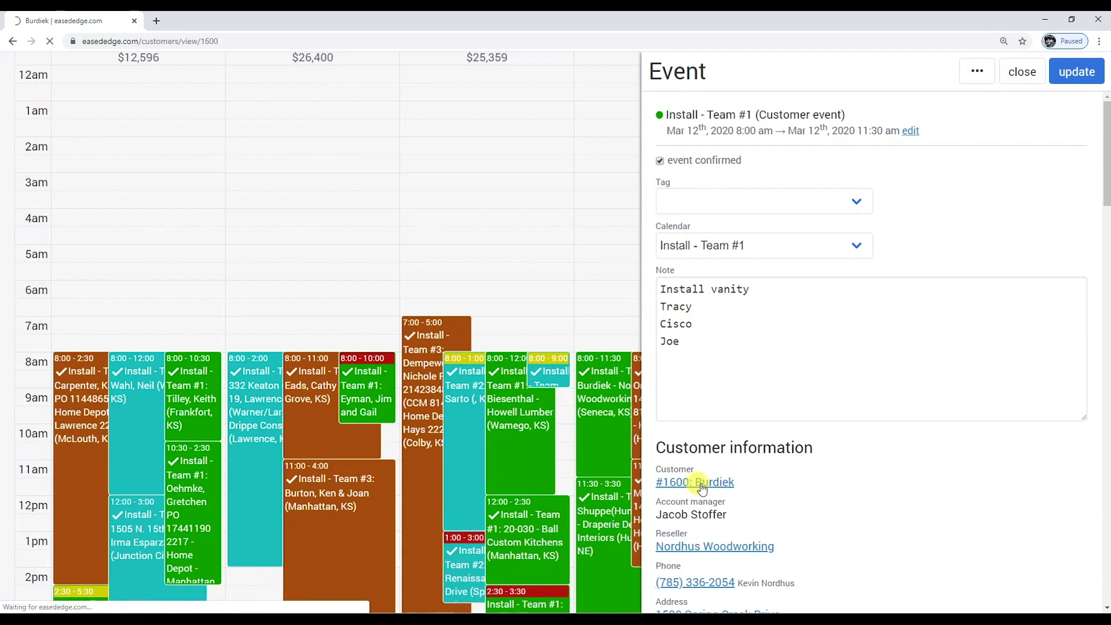
scroll(421, 318, down, 6)
scroll(484, 351, up, 2)
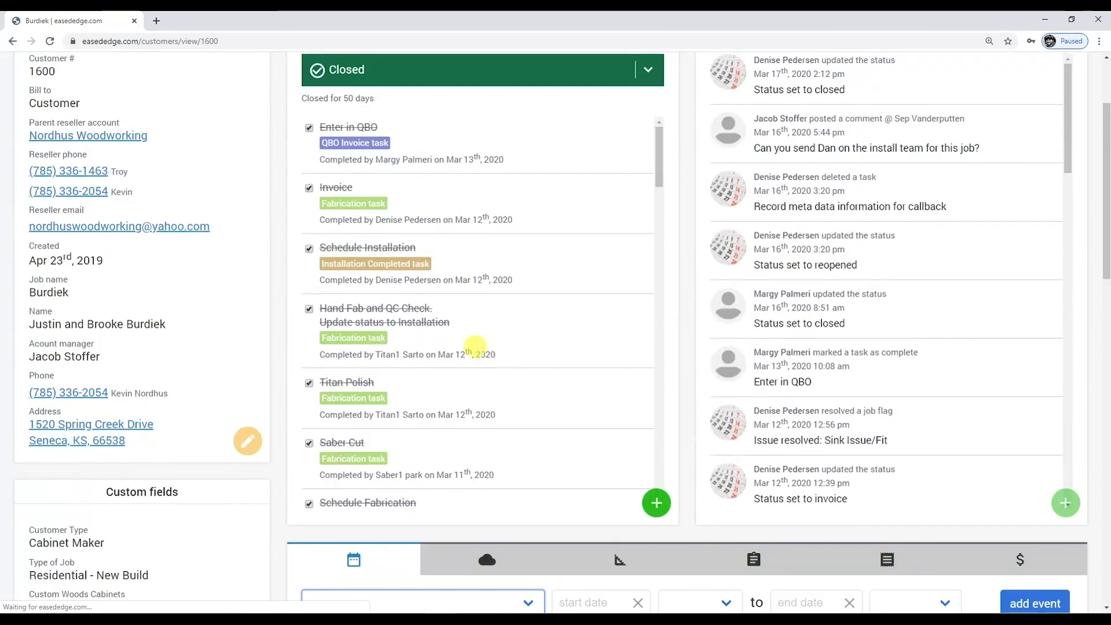
scroll(475, 346, up, 3)
Return to the calendar and look over the install appointments of May 4 – 9, 2020.
click(220, 72)
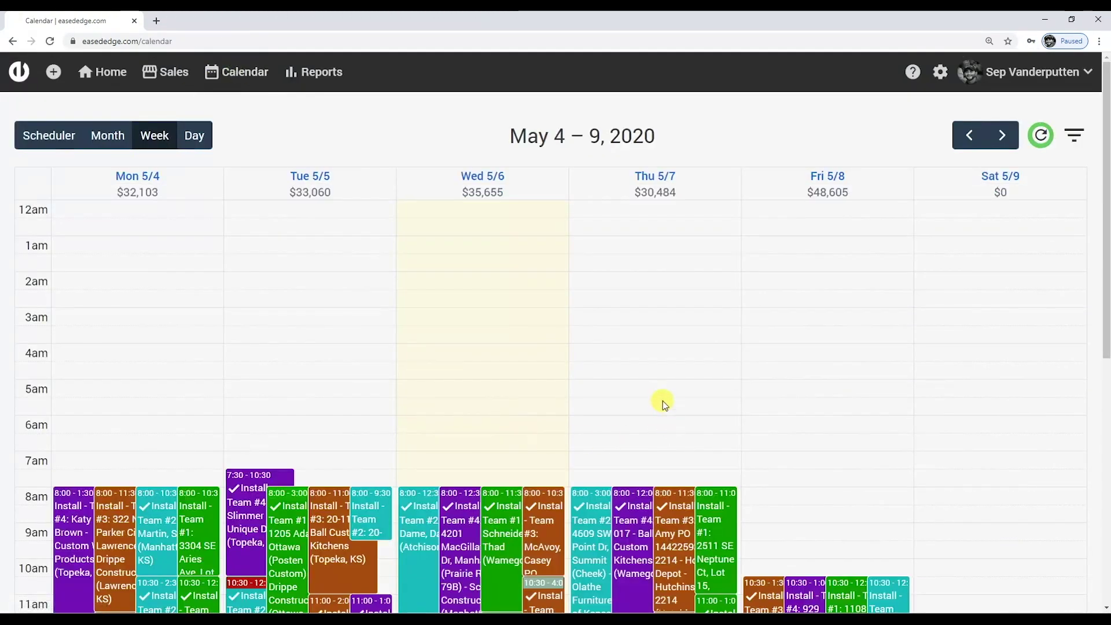
scroll(662, 401, down, 5)
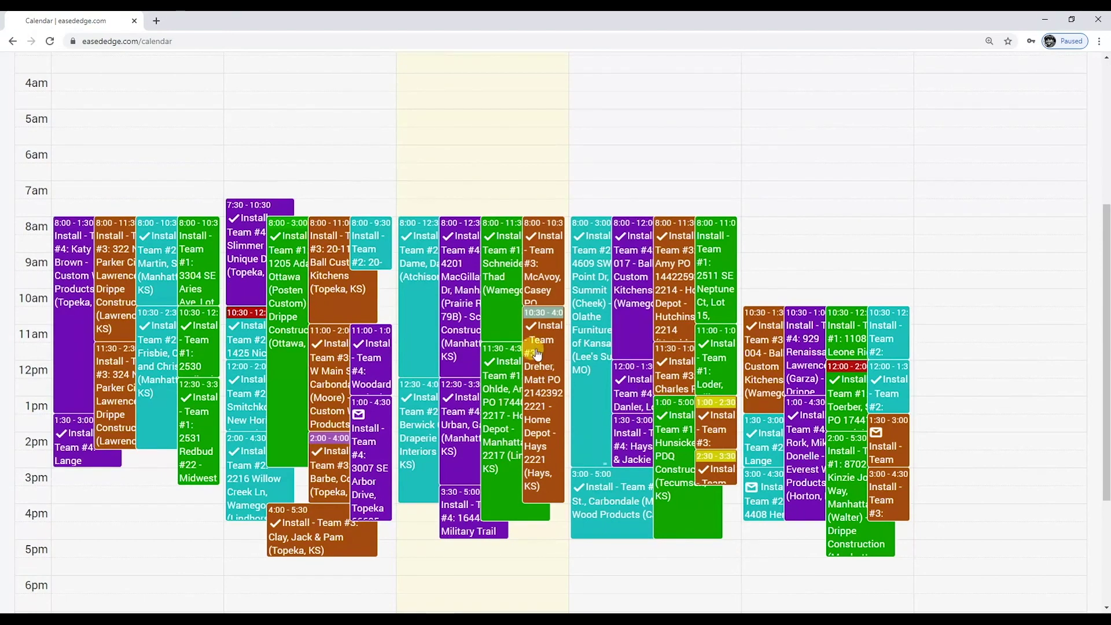